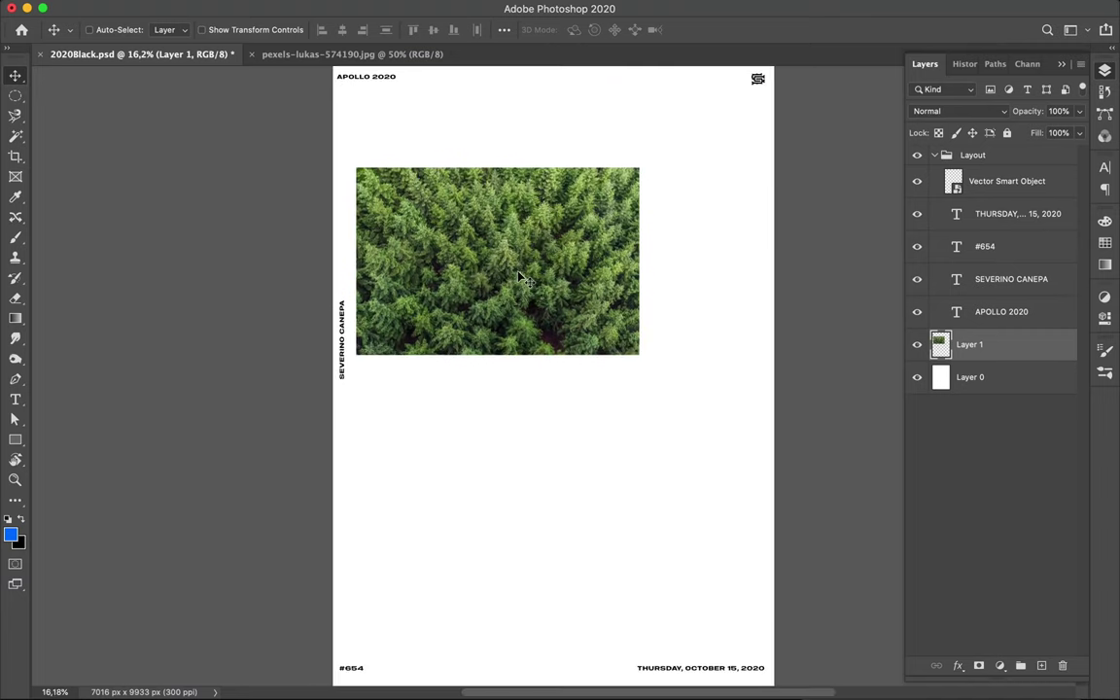
Make a circular selection on the forest photo and copy it to its own layer.
key(u)
key(m)
key(ctrl+shift+alt+n)
key(v)
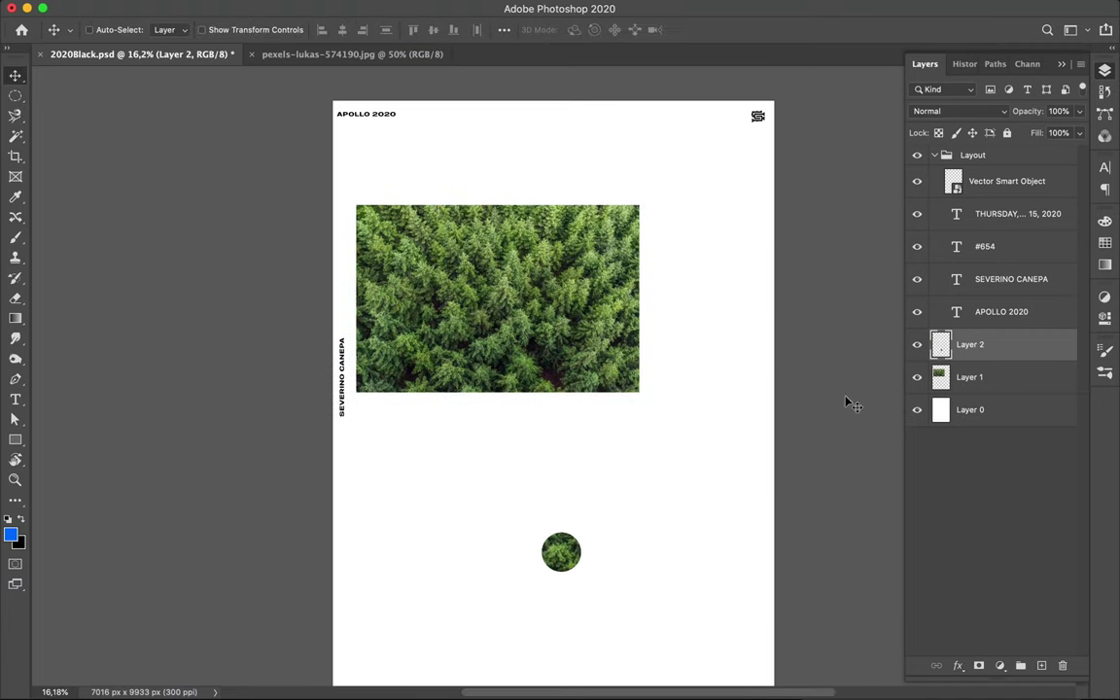
mouse_move(564, 554)
mouse_down()
mouse_move(486, 309)
mouse_move(517, 486)
mouse_up()
click(1033, 382)
key(ctrl+j)
Copy another forest circle and move the circles into the white space below the photo.
ctrl+click(942, 379)
click(941, 410)
key(ctrl+j)
click(969, 378)
drag(486, 309, 689, 579)
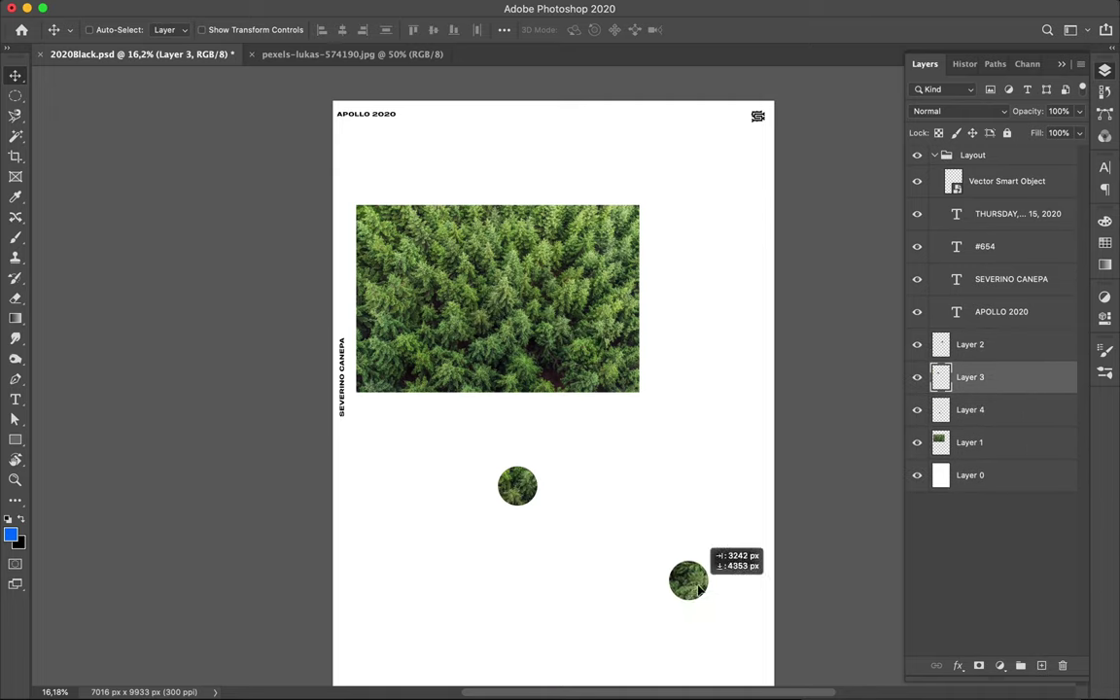
click(970, 411)
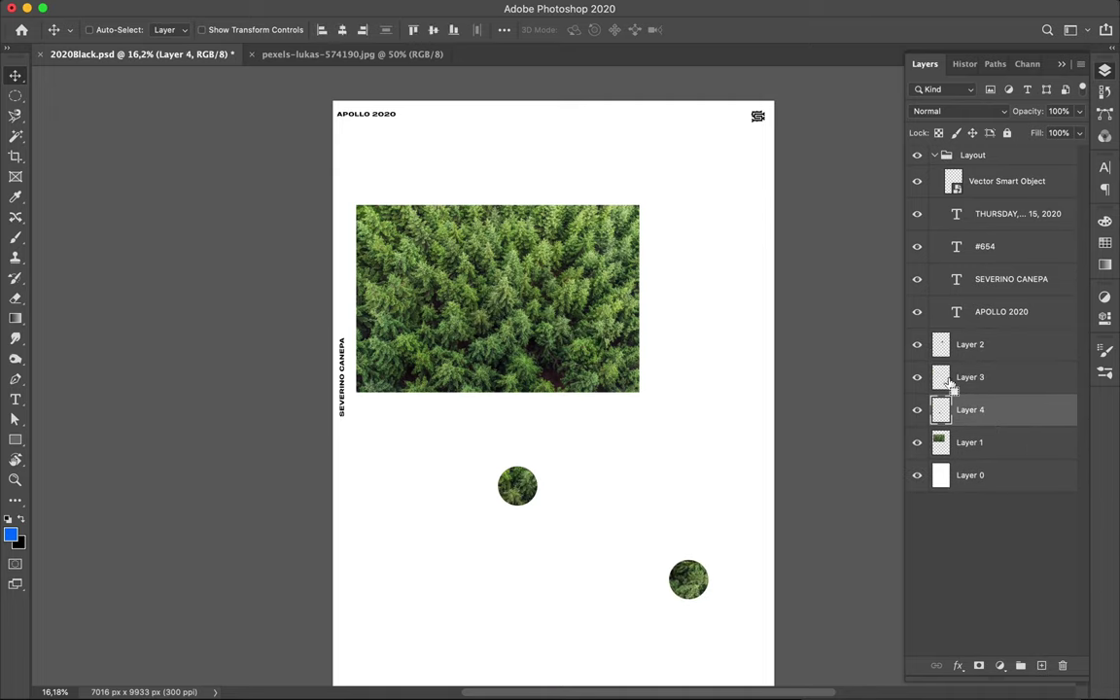
drag(552, 266, 545, 208)
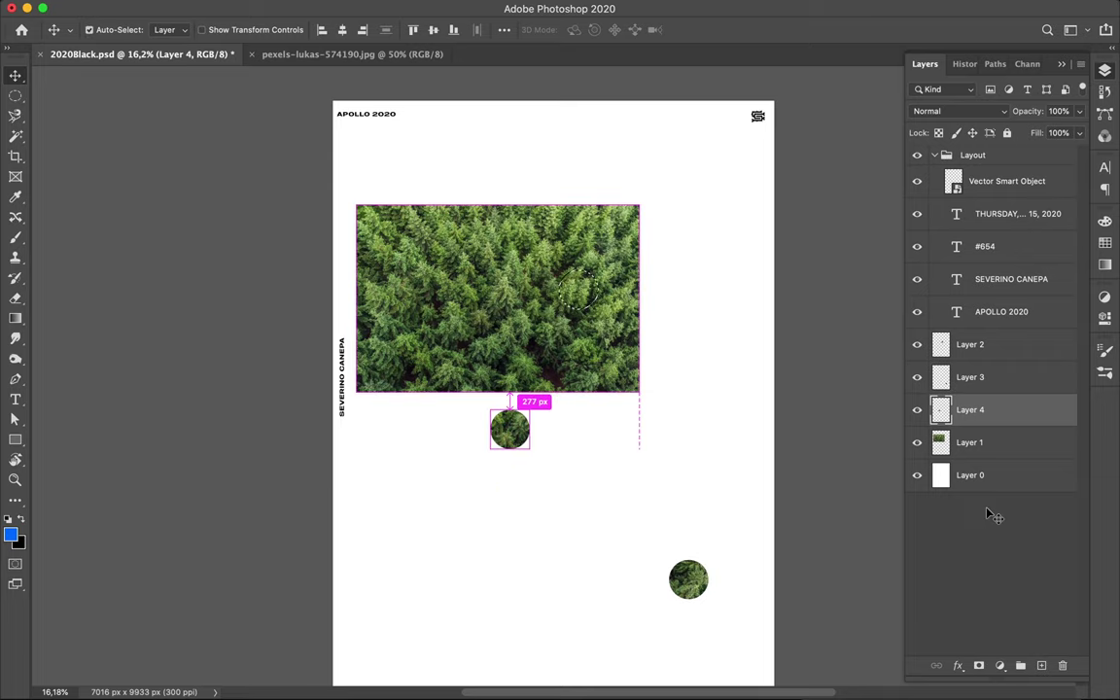
Copy two more forest circles from the photo and place one at the lower left.
click(1002, 441)
key(ctrl+j)
drag(579, 289, 617, 482)
click(943, 410)
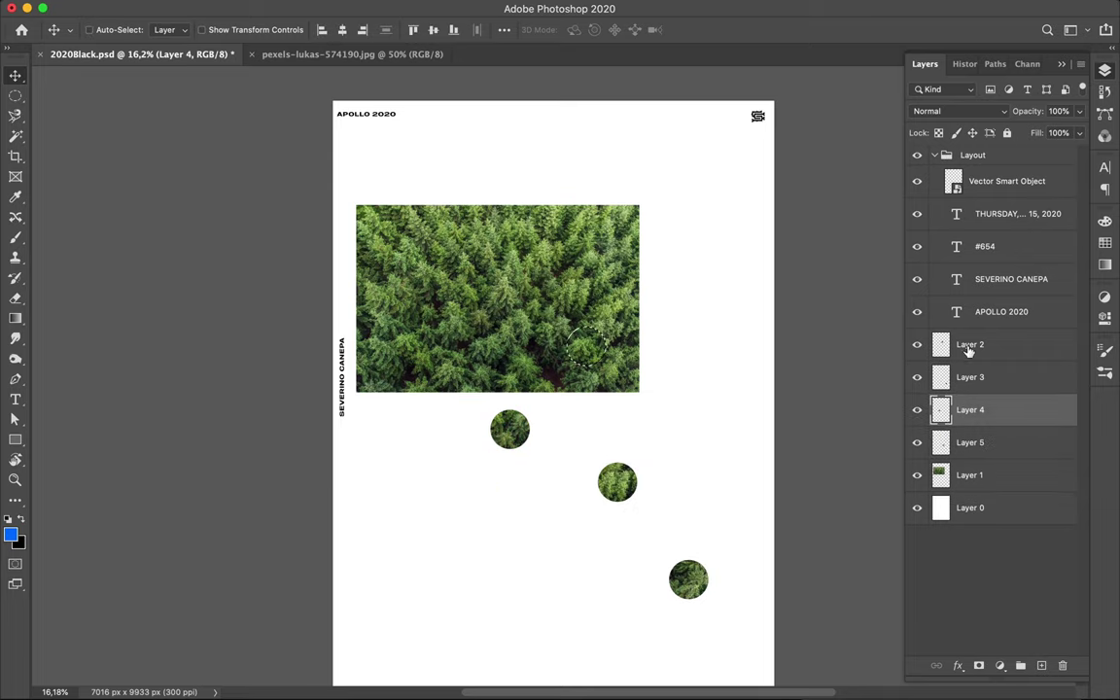
click(969, 474)
key(ctrl+j)
mouse_move(733, 259)
mouse_down()
mouse_move(627, 513)
mouse_move(719, 328)
mouse_up()
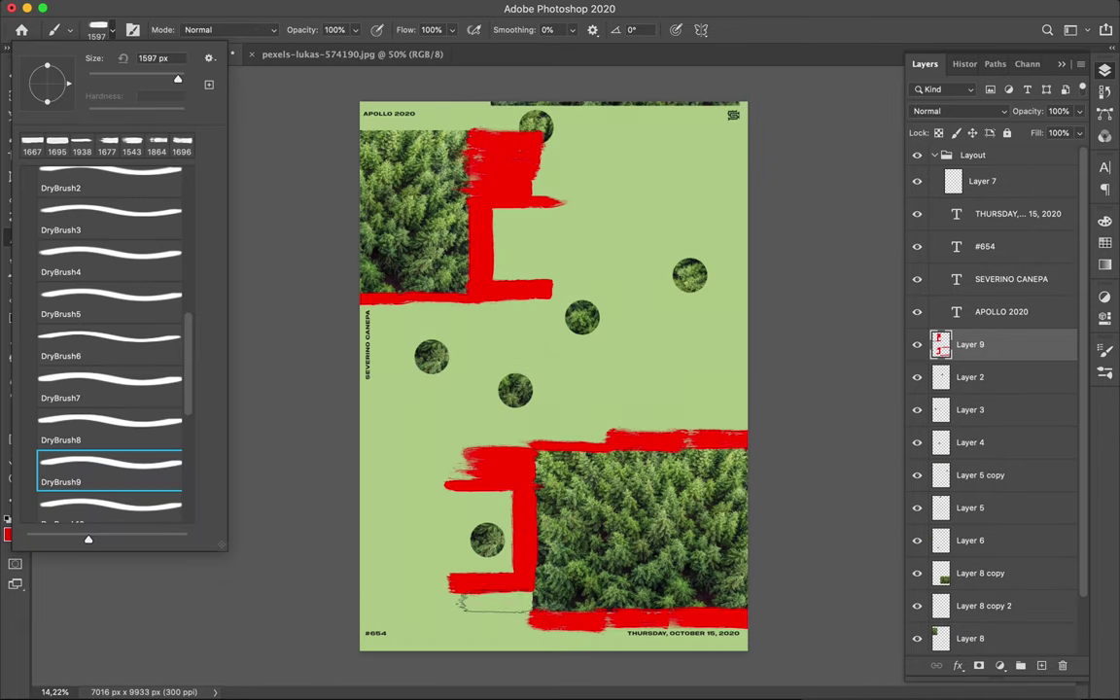
Paint red dry-brush strokes near APOLLO 2020 on Layer 9.
click(110, 26)
double_click(97, 482)
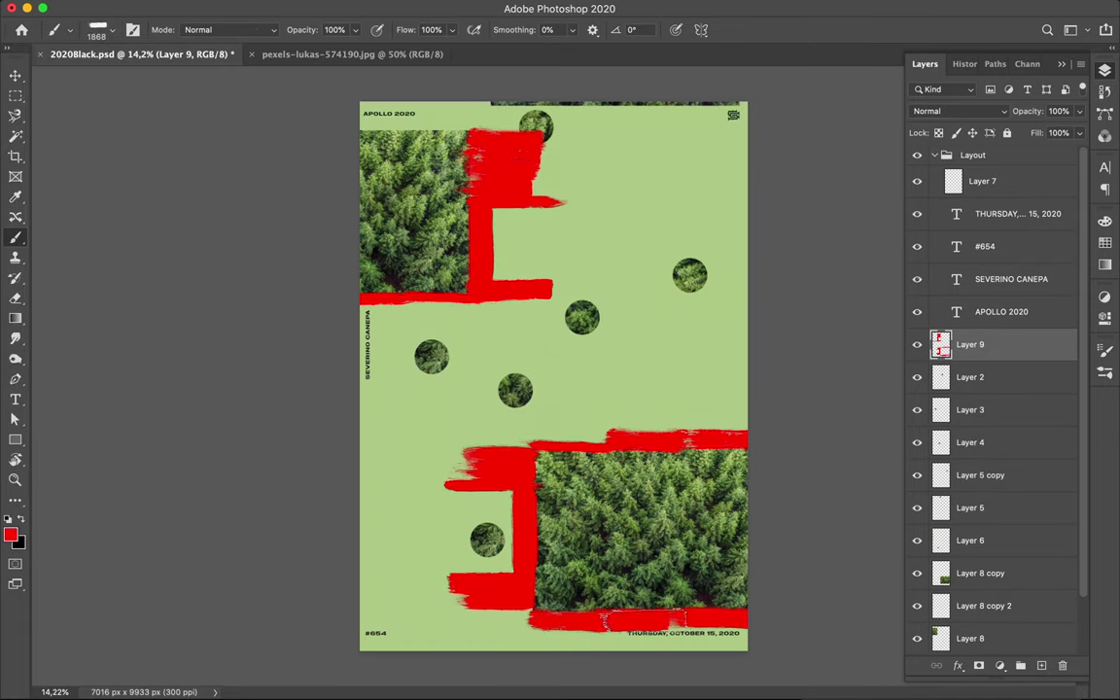
drag(471, 118, 389, 116)
click(110, 27)
double_click(97, 448)
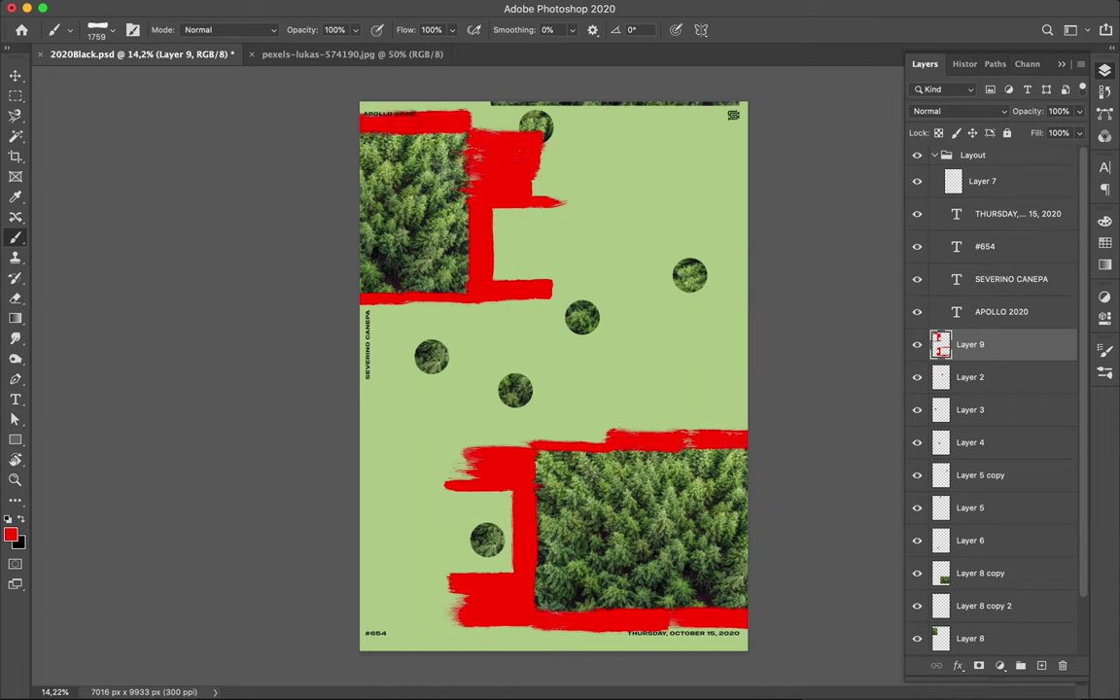
Load the red strokes as a selection to rough the photo edges, then delete Layer 9.
ctrl+click(940, 348)
scroll(990, 512, down, 2)
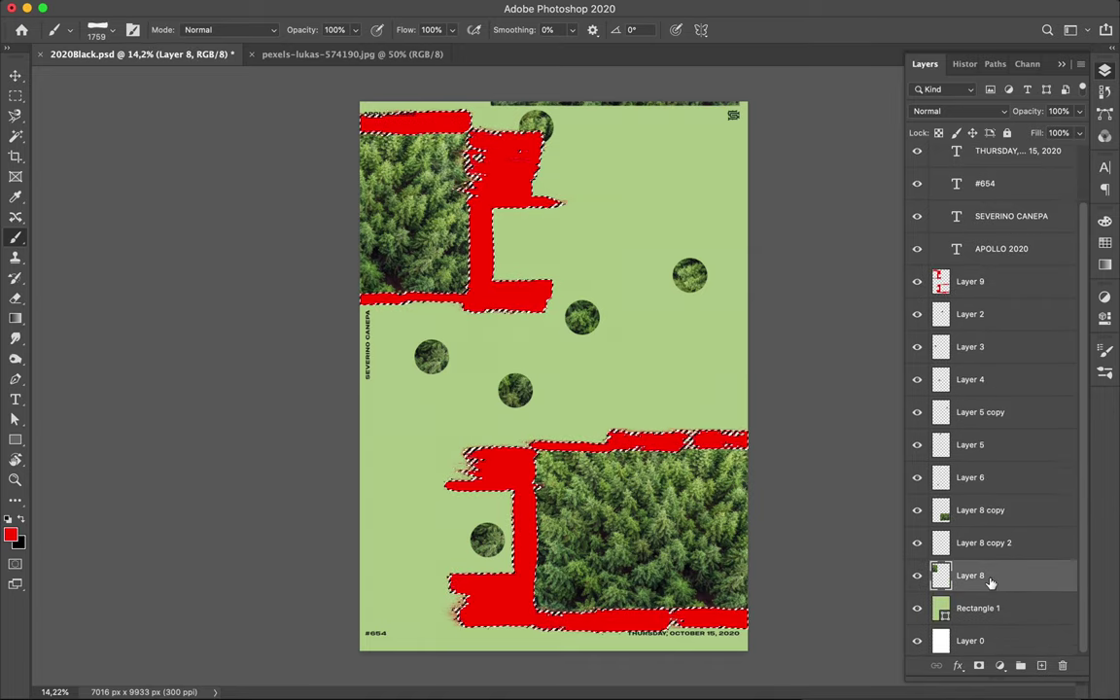
click(917, 281)
key(ctrl+d)
key(m)
key(Delete)
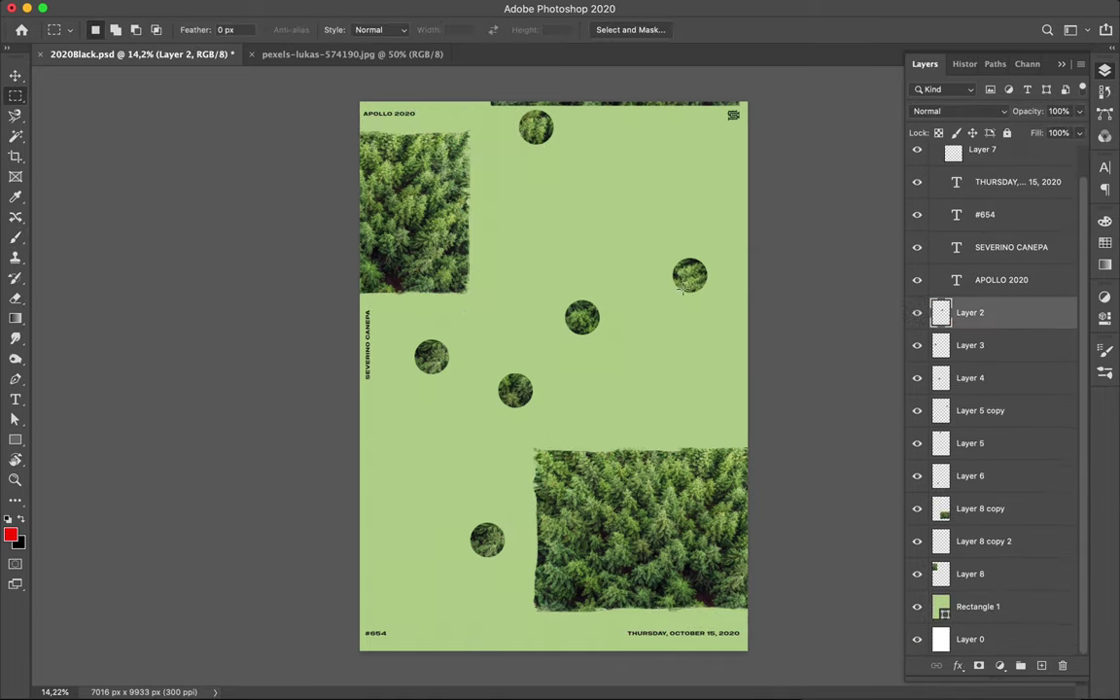
Alt-drag a copy of the Layer 6 circle to the bottom-left poster edge.
key(v)
ctrl+click(487, 540)
drag(487, 539, 387, 647)
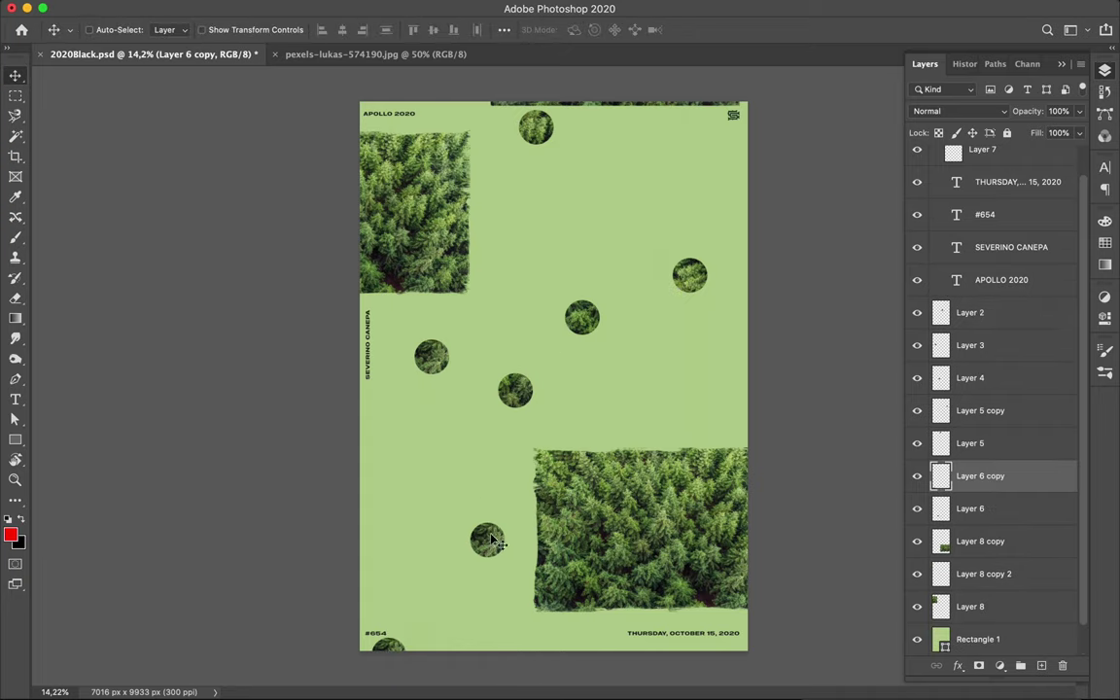
ctrl+click(367, 326)
ctrl+click(367, 327)
drag(367, 328, 562, 259)
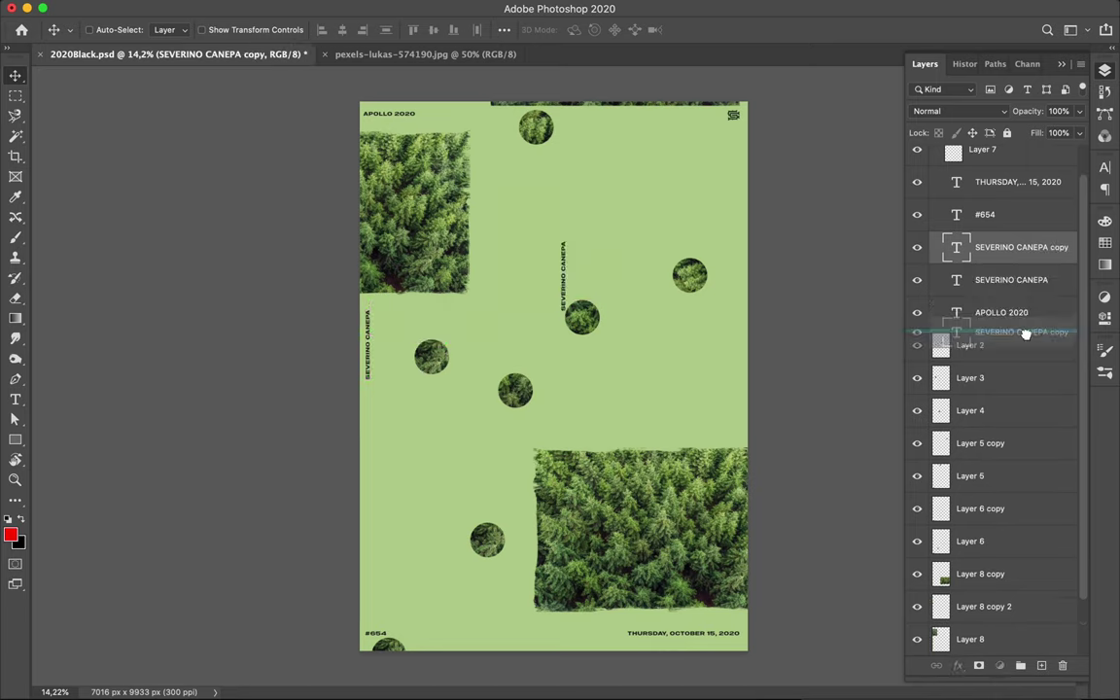
double_click(562, 263)
text(FOR)
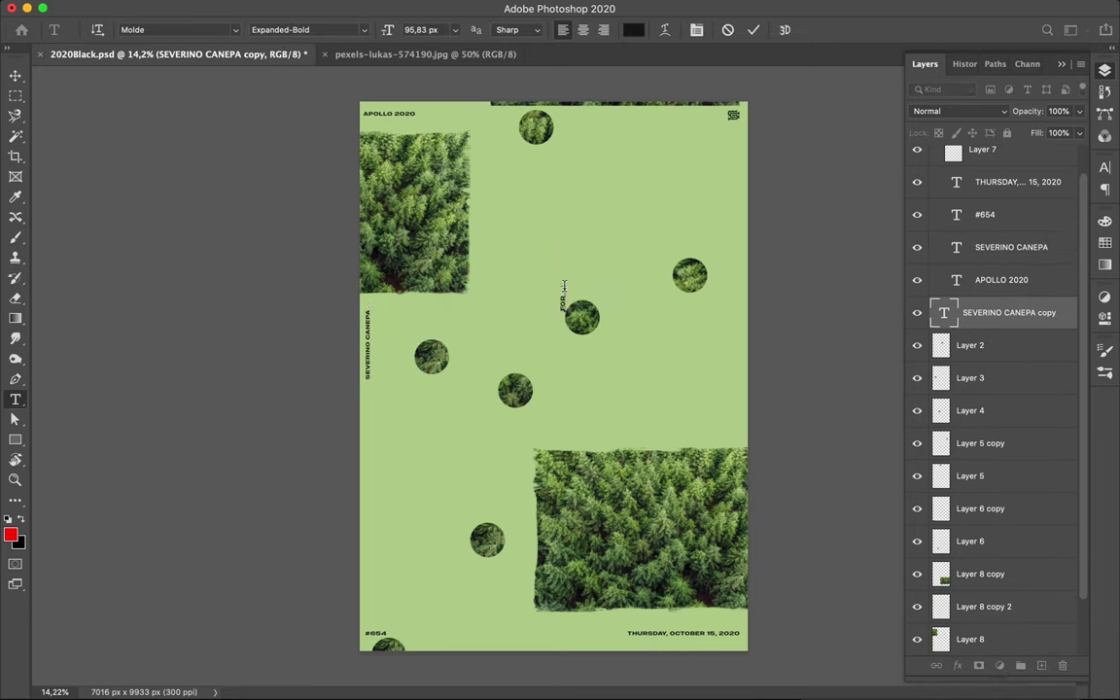
text(EST)
key(ctrl+Return)
Rotate and scale FOREST up large, then move its layer behind the photos.
key(ctrl+t)
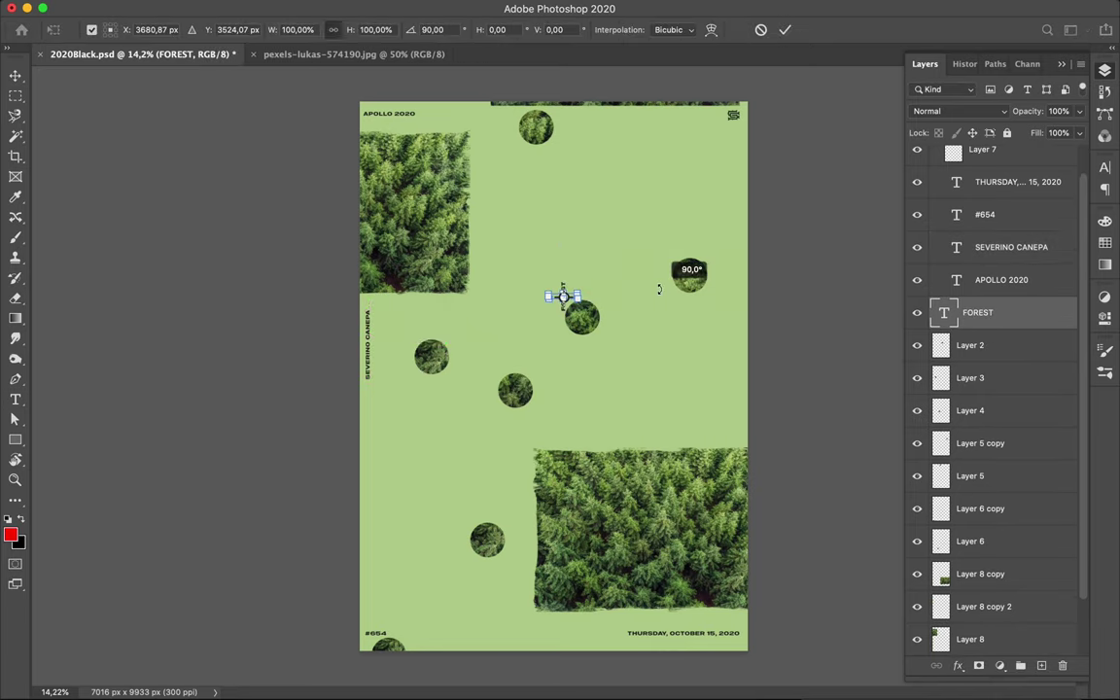
key(Return)
mouse_move(564, 296)
mouse_down()
mouse_move(513, 253)
mouse_move(664, 322)
mouse_move(667, 299)
mouse_move(608, 254)
mouse_move(587, 260)
mouse_up()
key(ctrl+t)
key(Return)
drag(977, 313, 977, 588)
Copy FOREST to the top right edge and retype the copy as RAIN.
mouse_move(545, 243)
mouse_down()
mouse_move(524, 243)
mouse_move(753, 195)
mouse_move(513, 374)
mouse_up()
double_click(522, 356)
text(RAIN)
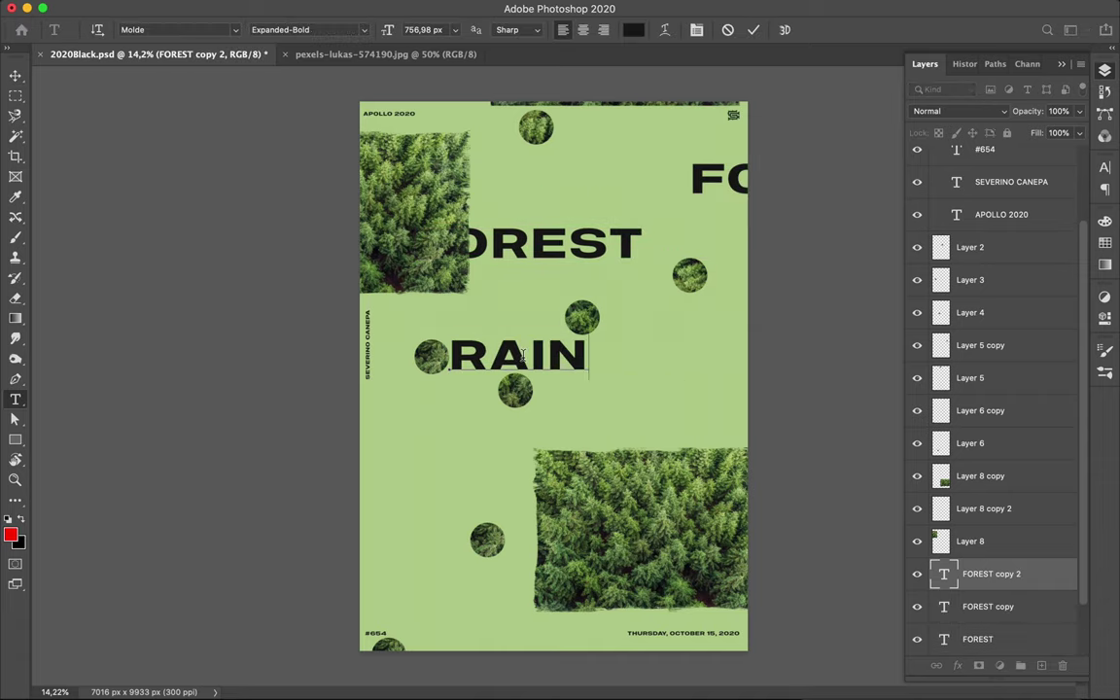
key(ctrl+Return)
key(v)
Copy RAIN to the left poster edge and discard an emptied duplicate text layer.
mouse_move(522, 356)
mouse_down()
mouse_move(515, 487)
mouse_move(330, 465)
mouse_up()
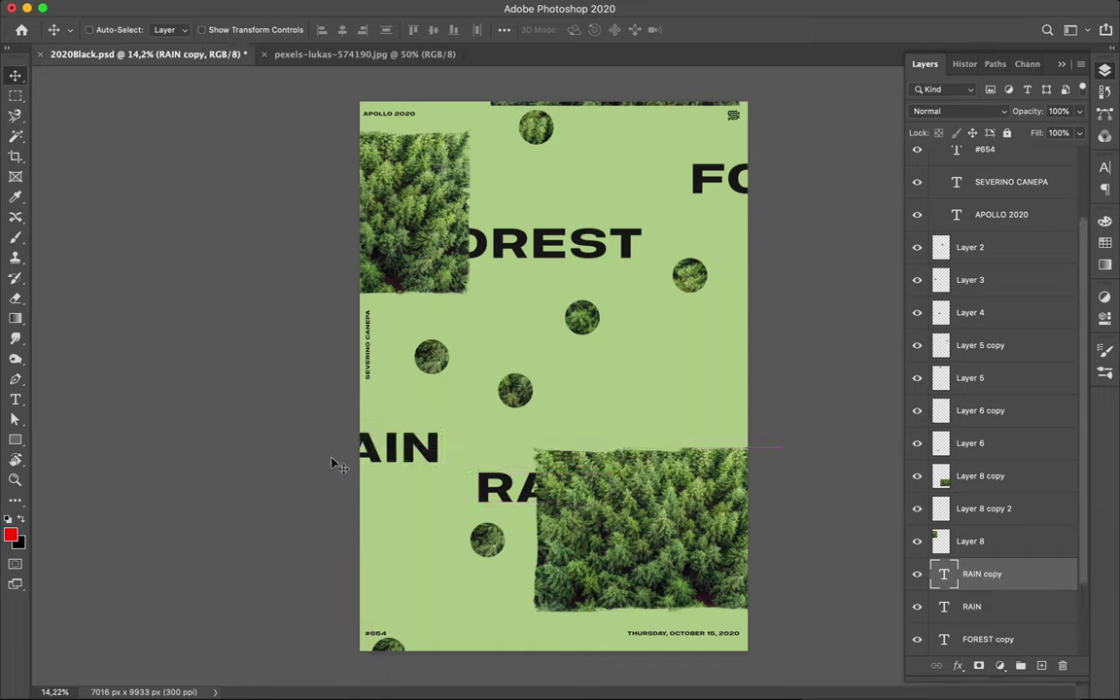
drag(584, 261, 672, 234)
double_click(518, 421)
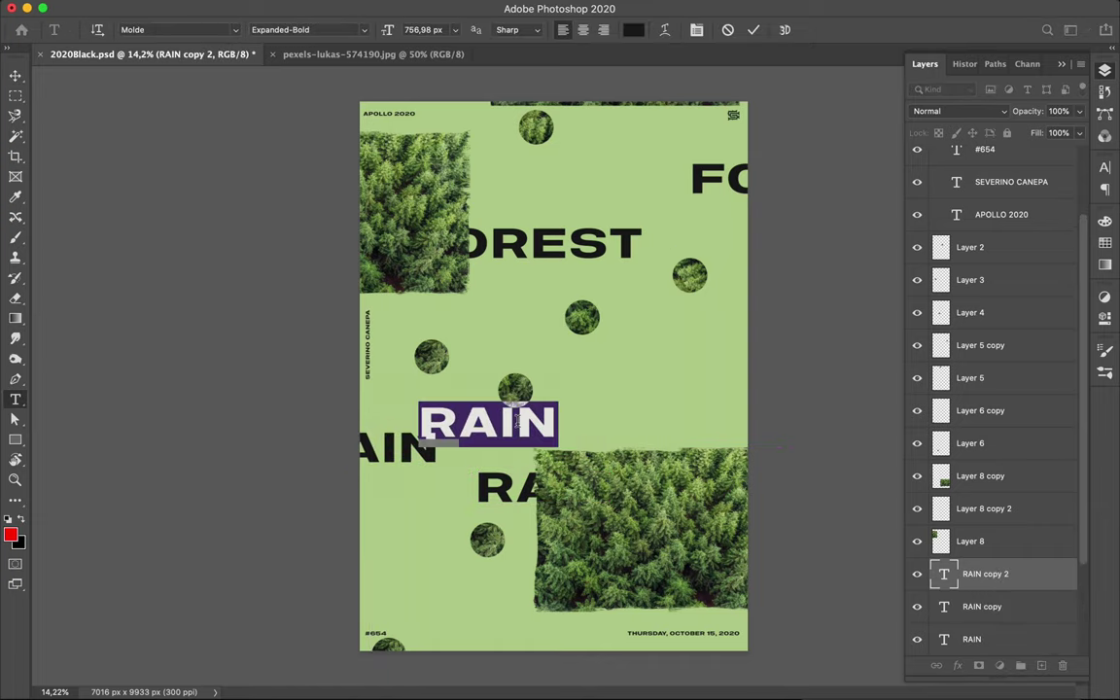
key(BackSpace)
key(ctrl+Return)
key(v)
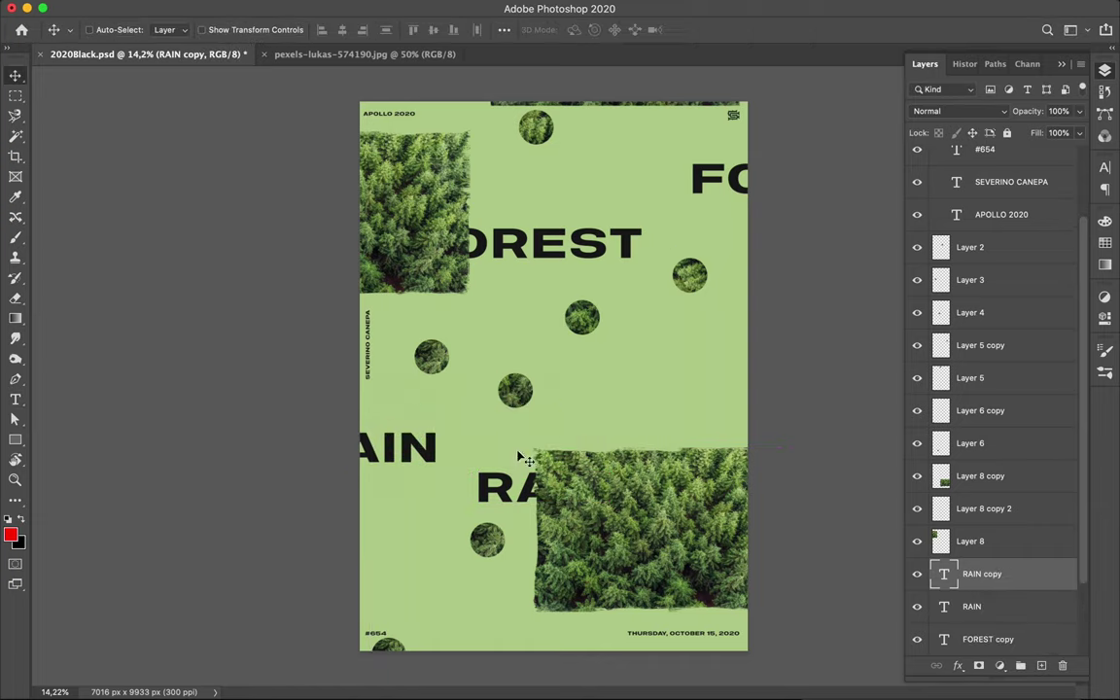
Retype the RAIN copies as BATH and copy BATH up to the middle of the poster.
double_click(505, 486)
text(AT)
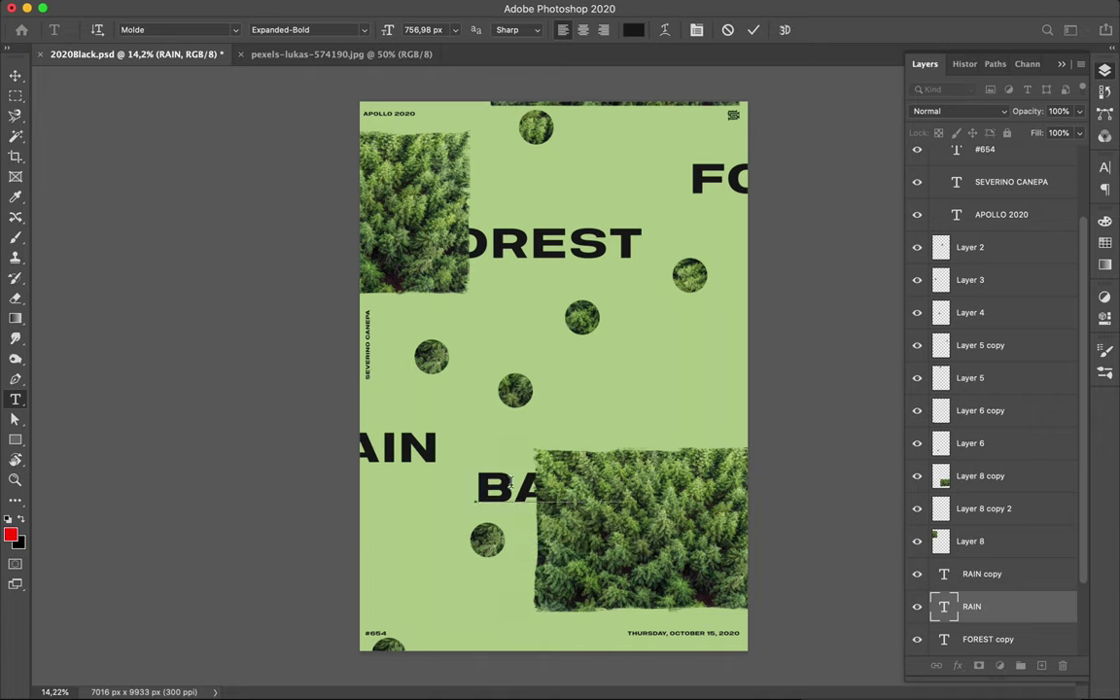
double_click(300, 457)
text(BATH)
key(ctrl+Return)
key(v)
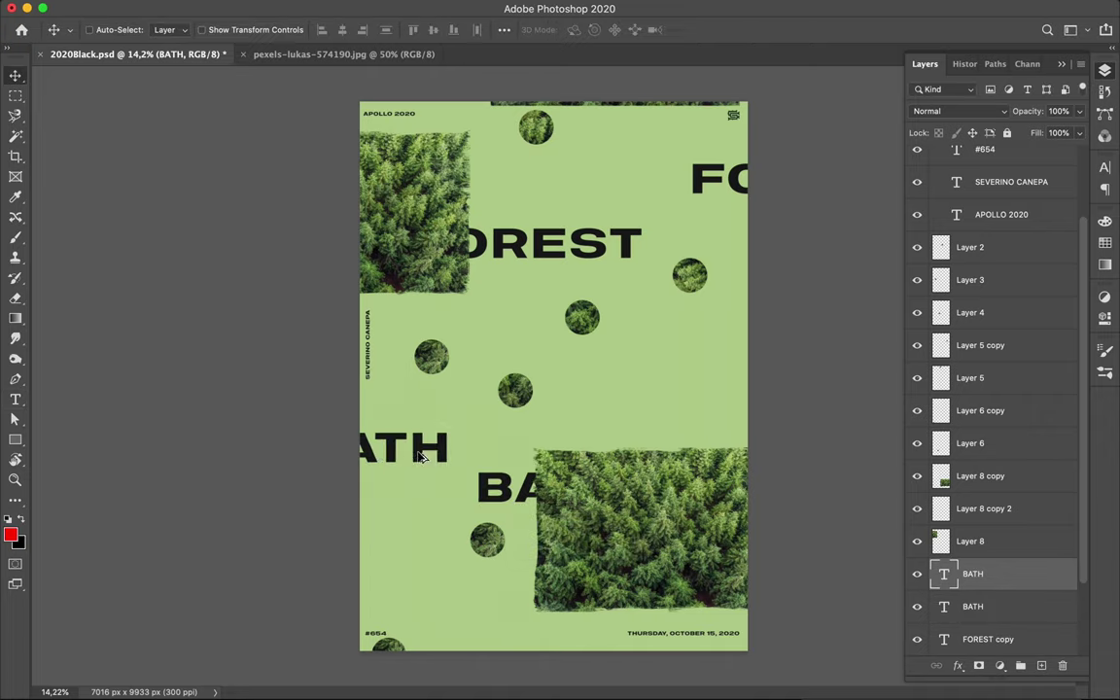
alt+drag(420, 457, 605, 323)
click(1104, 168)
Make the text white with an 85 px font size.
click(1062, 253)
click(715, 204)
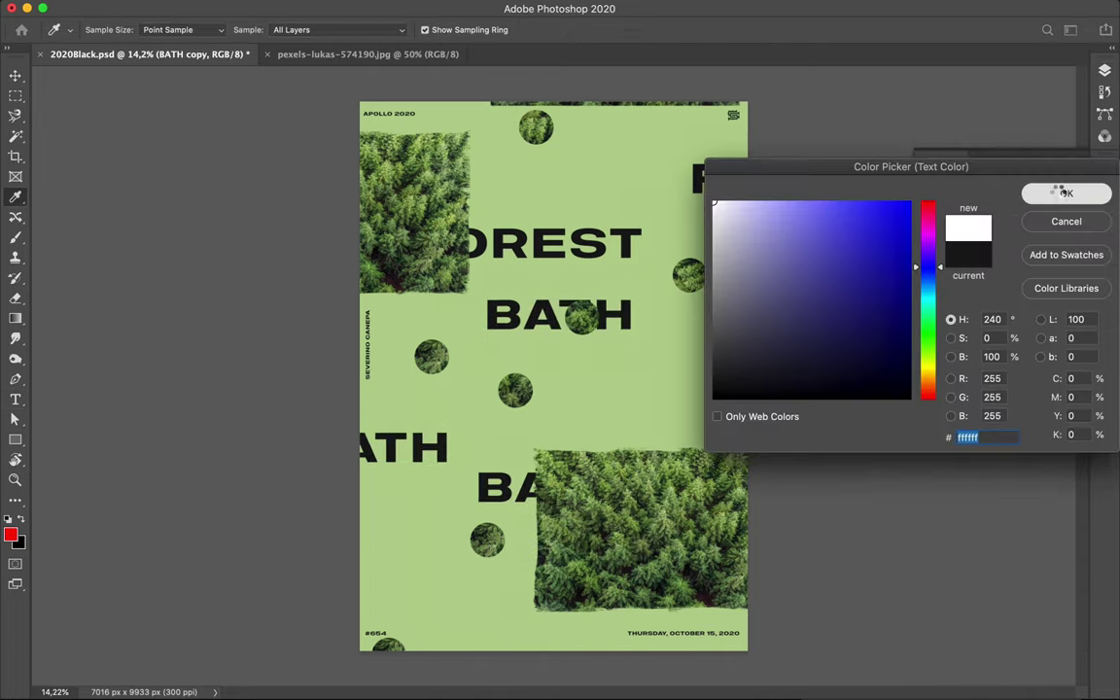
click(1066, 193)
double_click(949, 209)
text(200)
key(Return)
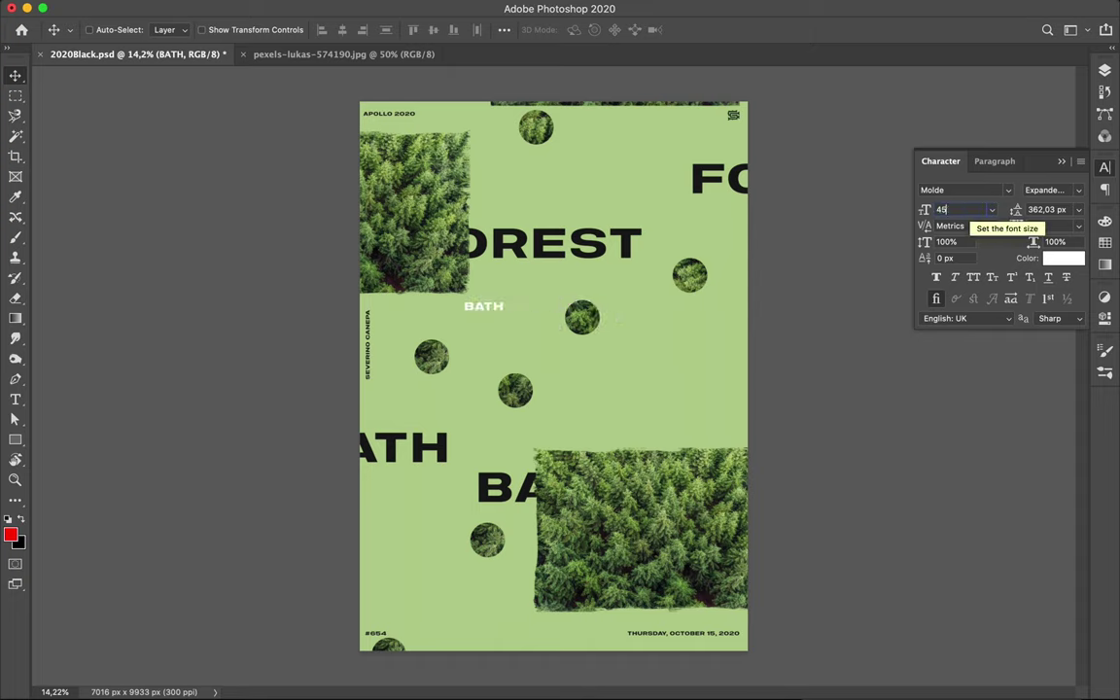
key(Return)
key(shift+Up)
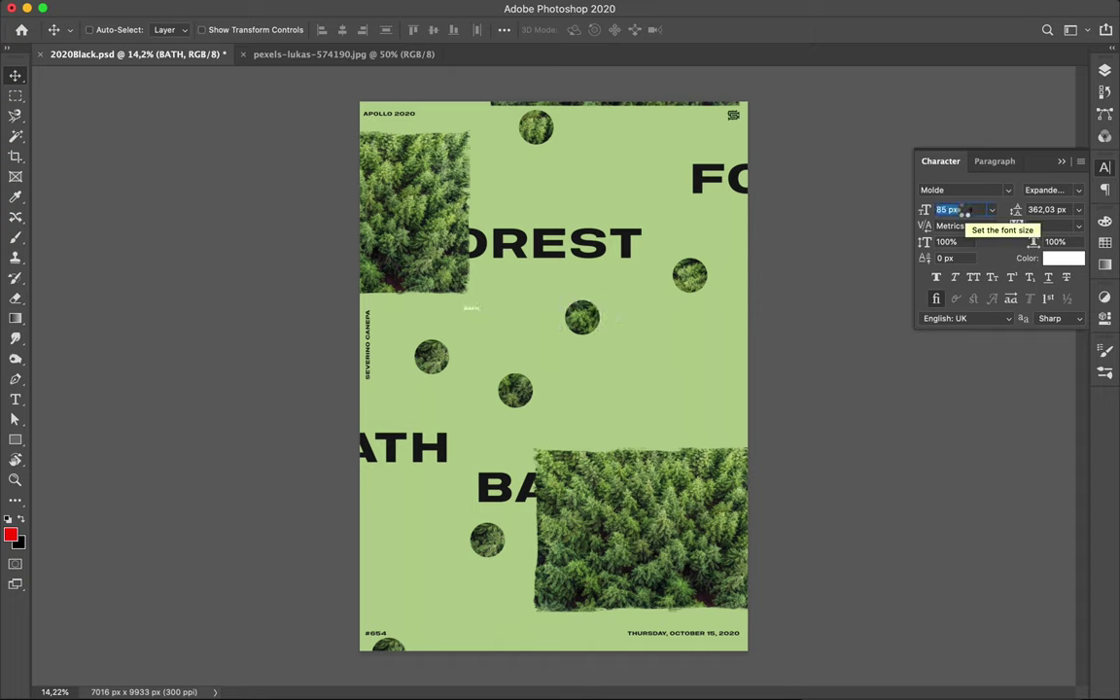
text(105)
Set tracking to 1440 and write the two-line FOREST / BATH caption.
click(1042, 225)
text(1440)
key(Return)
double_click(486, 306)
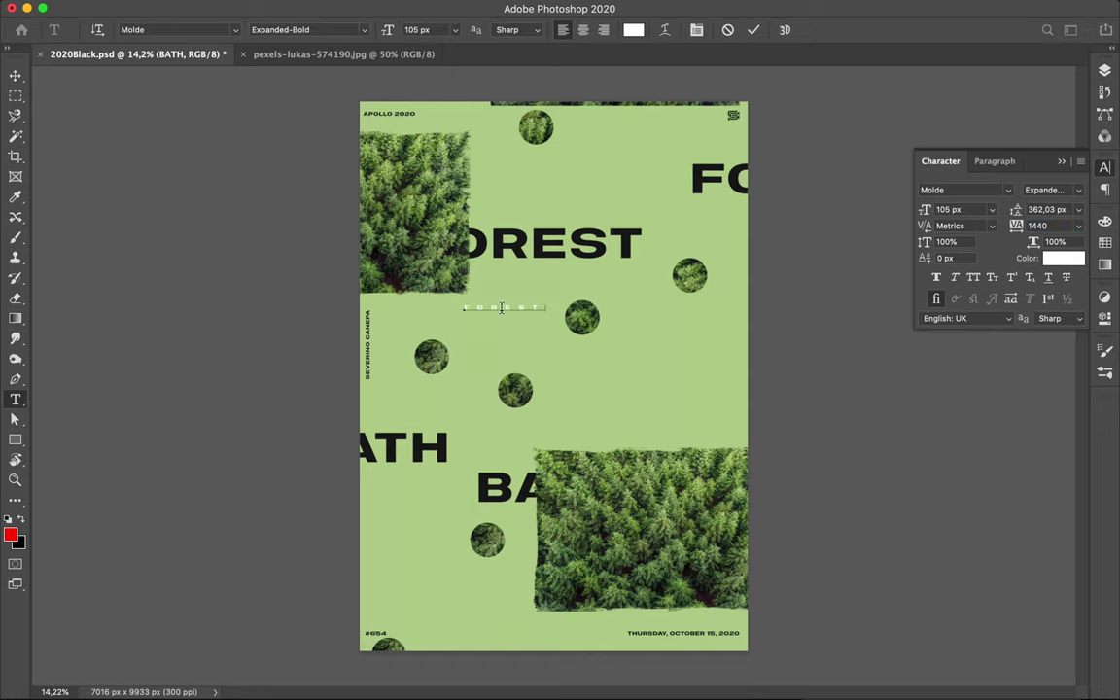
key(ctrl+Return)
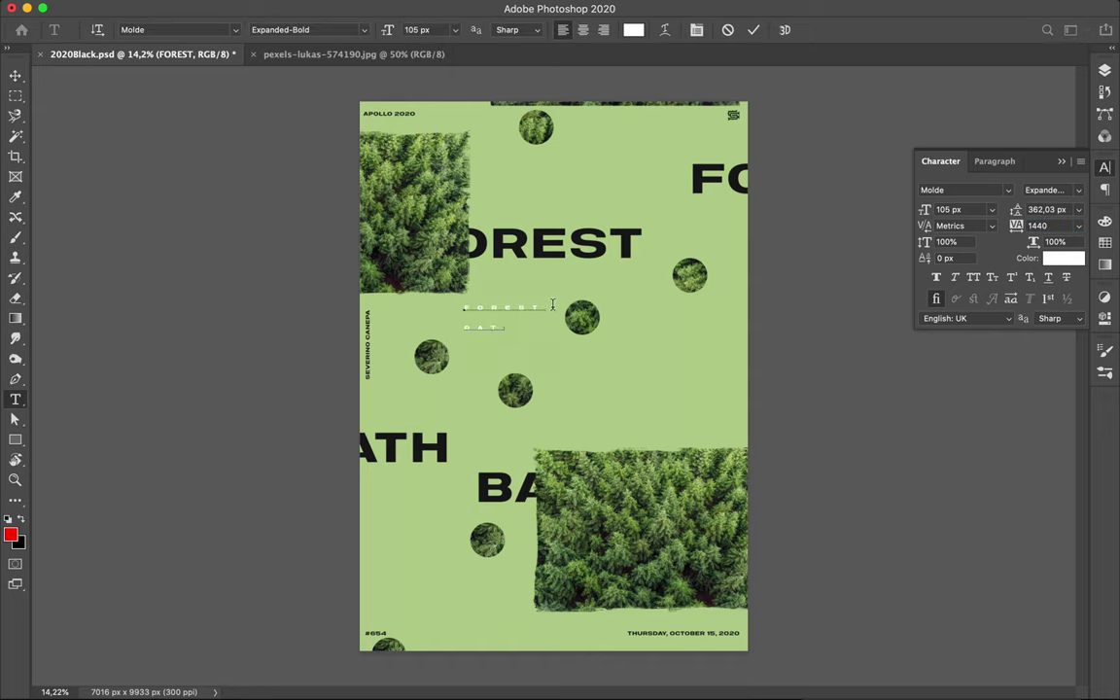
key(ctrl+Return)
Set the caption's leading to 163 px and nudge it into place below FOREST.
text(313)
key(Tab)
key(a)
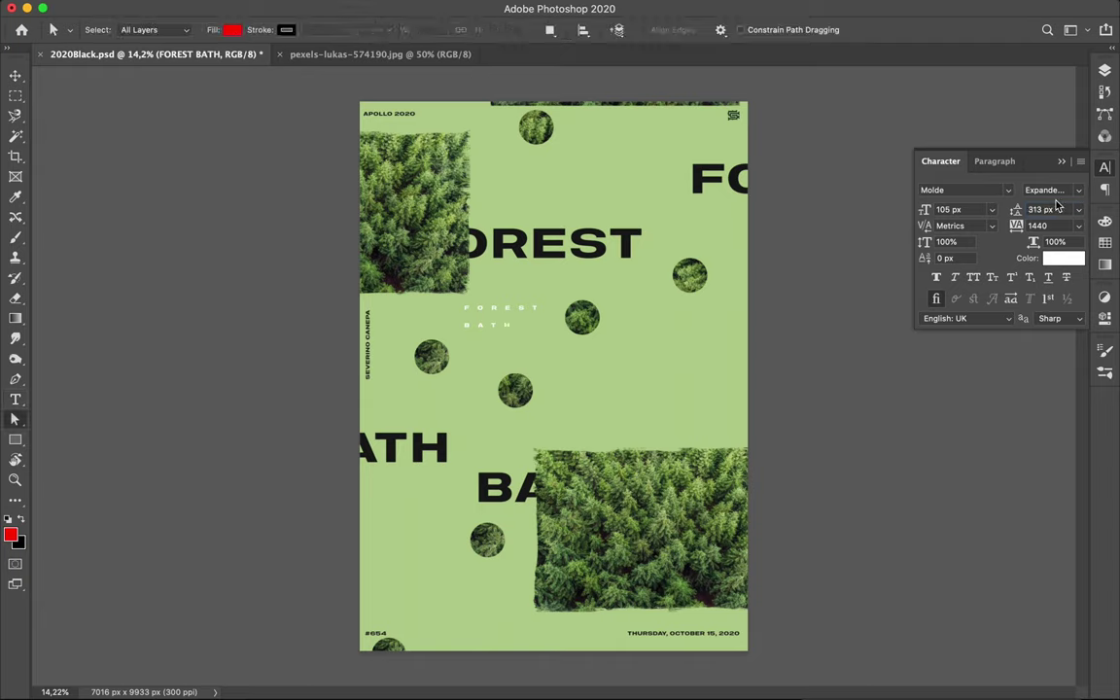
key(shift+Down)
key(shift+Down)
key(shift+Down)
key(t)
drag(464, 309, 606, 301)
key(shift+Down)
key(shift+Down)
key(shift+Down)
key(shift+Down)
key(shift+Down)
key(shift+Down)
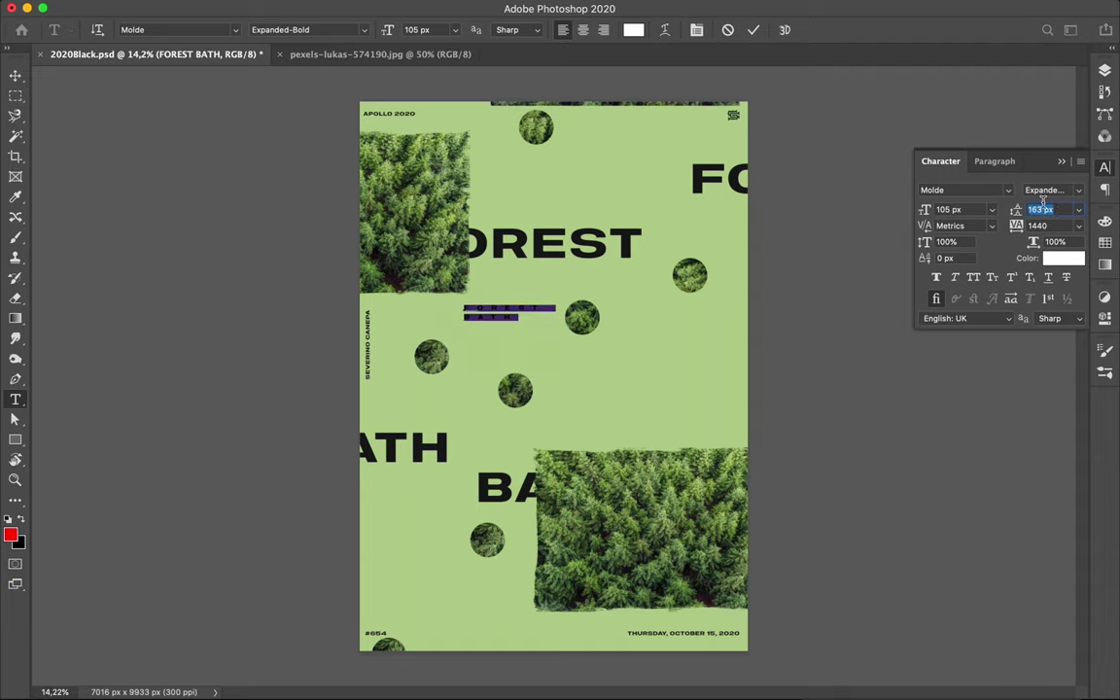
click(14, 75)
drag(505, 309, 511, 315)
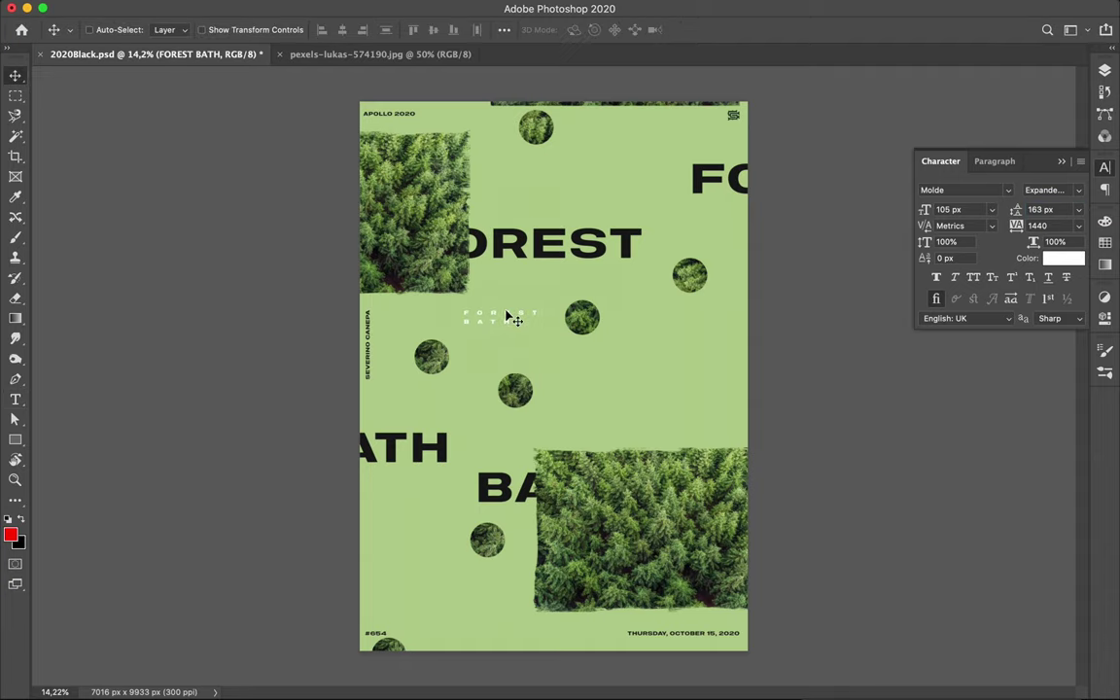
click(363, 8)
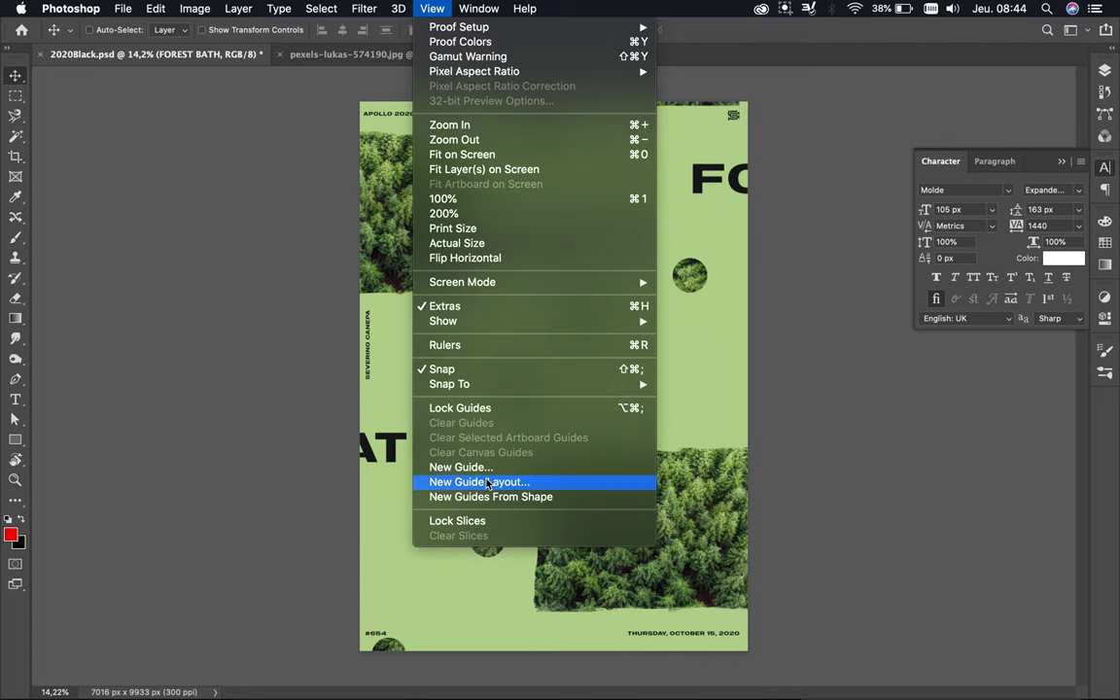
Add a New Guide Layout grid over the poster and lock the guides.
click(544, 478)
key(Return)
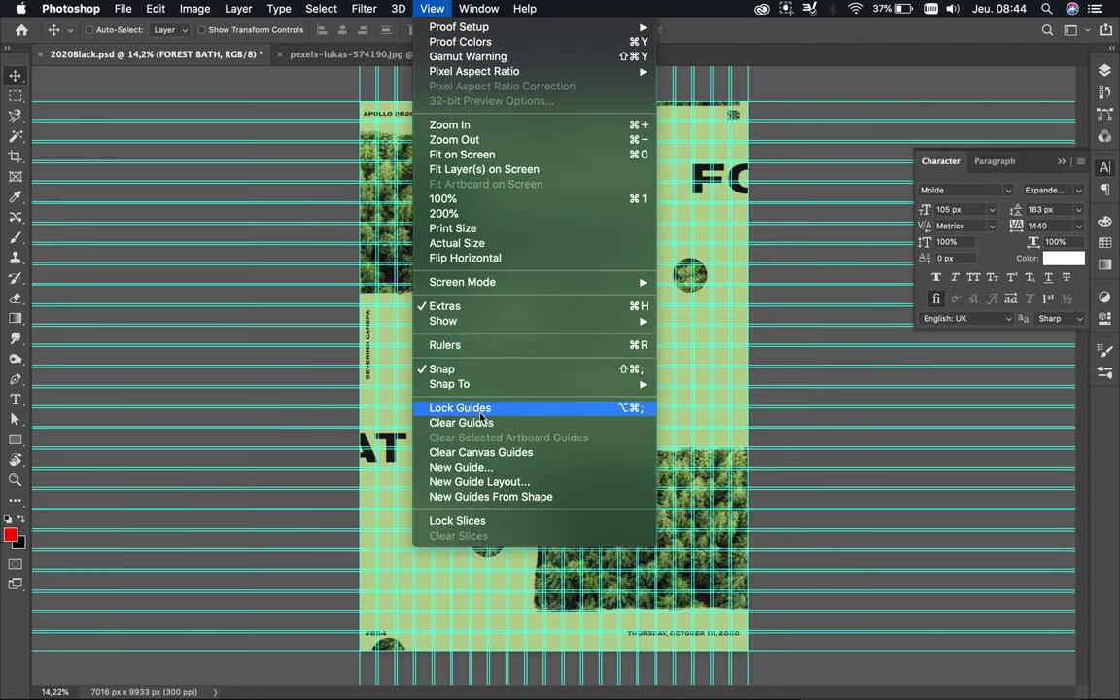
click(563, 475)
Nudge OREST, FO, ATH and BA onto the grid and copy the caption lower left.
drag(530, 229, 530, 233)
drag(739, 175, 739, 185)
drag(439, 467, 440, 450)
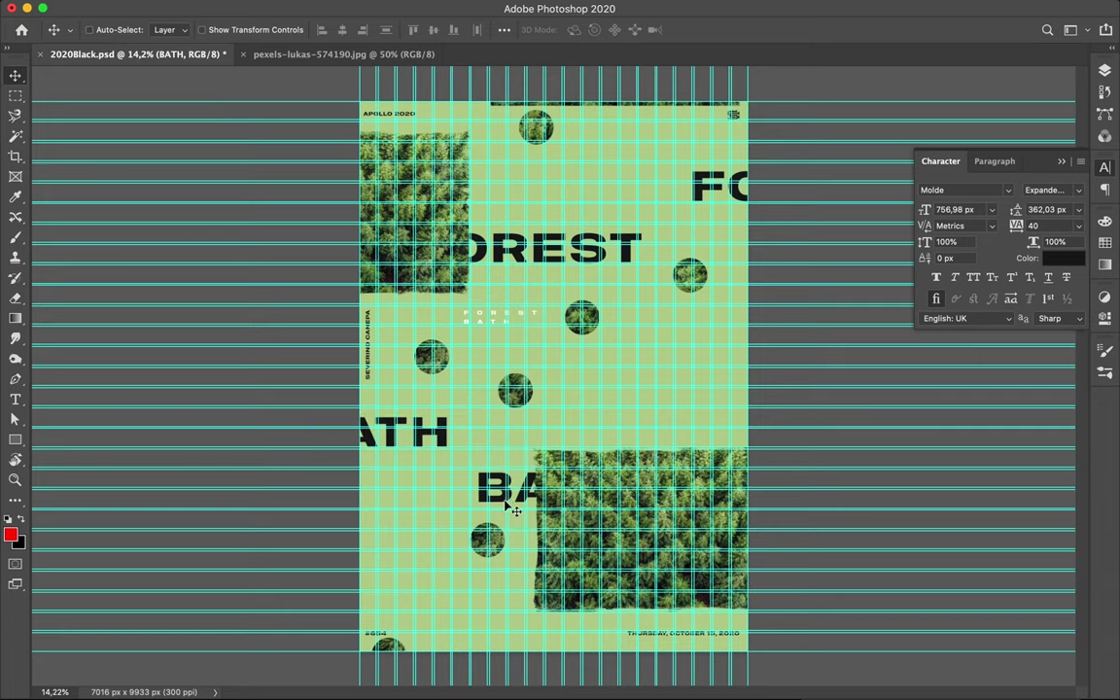
drag(506, 499, 506, 504)
mouse_move(489, 324)
mouse_down()
mouse_move(435, 523)
mouse_move(388, 480)
mouse_move(400, 472)
mouse_up()
Rotate the caption copy vertical and place it beside BA at lower left.
key(ctrl+t)
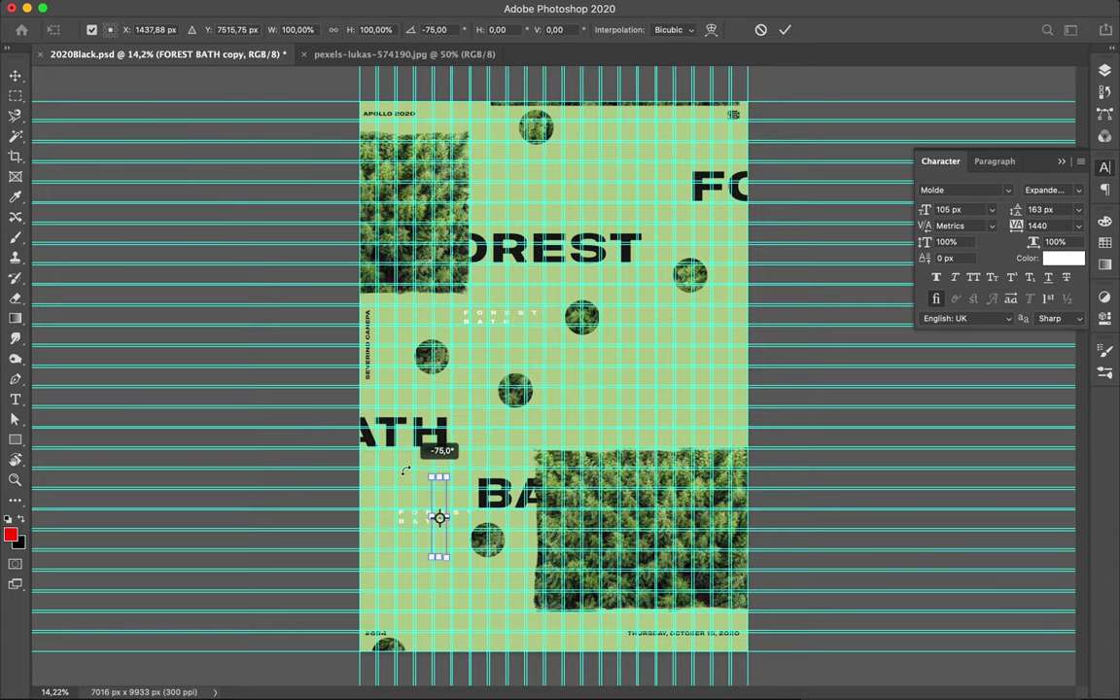
key(Return)
mouse_move(439, 522)
mouse_down()
mouse_move(457, 542)
mouse_move(662, 194)
mouse_up()
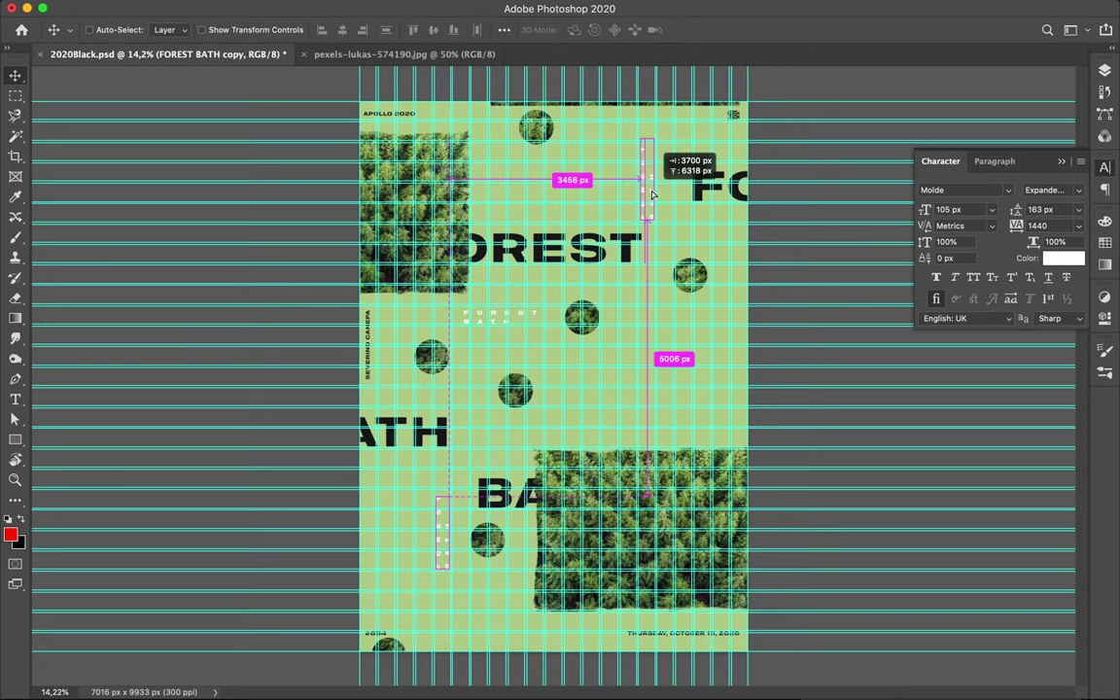
Add another vertical caption copy beside FO, rotated 180°, and hide the guides.
key(ctrl+t)
mouse_move(730, 288)
mouse_down()
mouse_move(648, 222)
mouse_move(667, 231)
mouse_up()
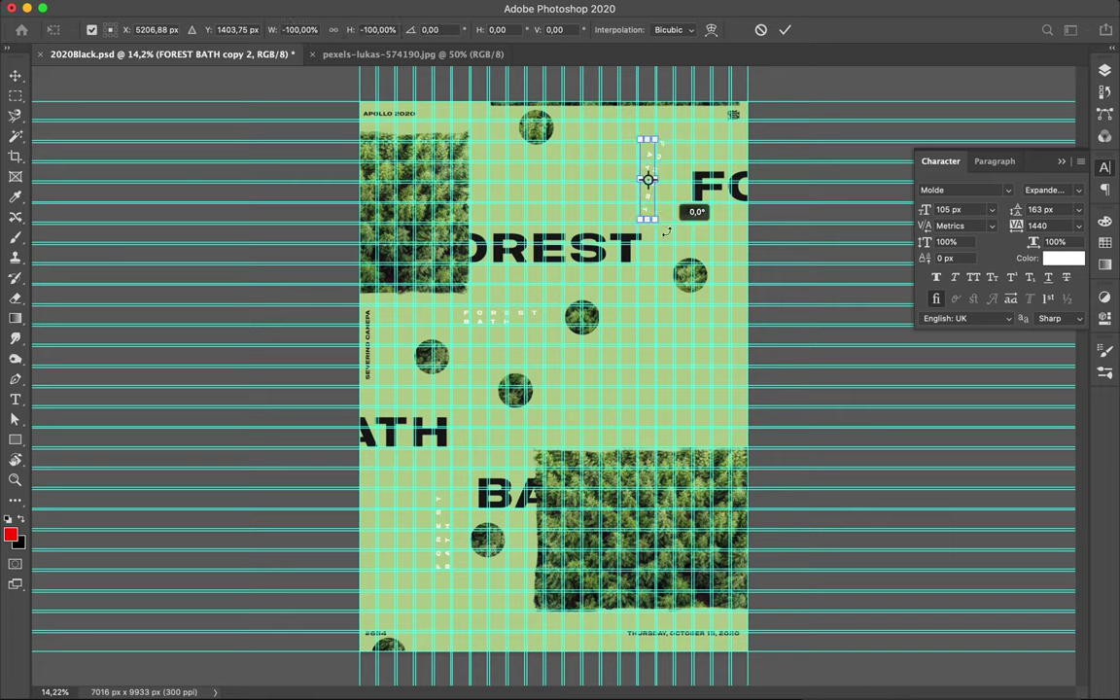
key(Return)
key(ctrl+t)
drag(671, 225, 673, 310)
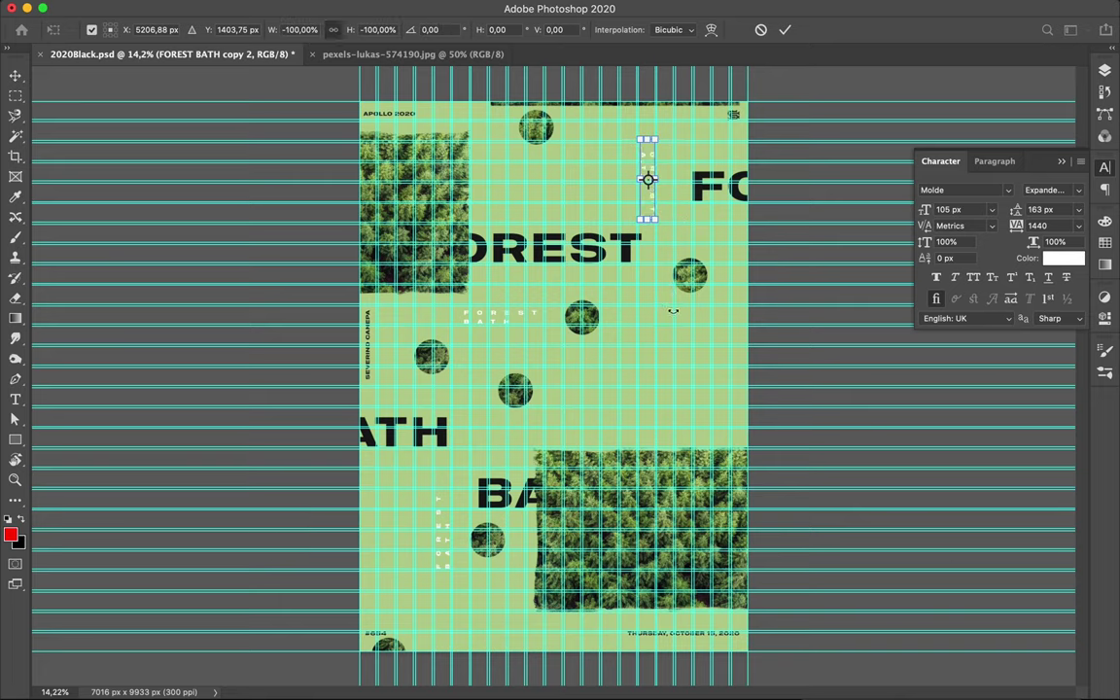
key(Return)
drag(657, 175, 656, 179)
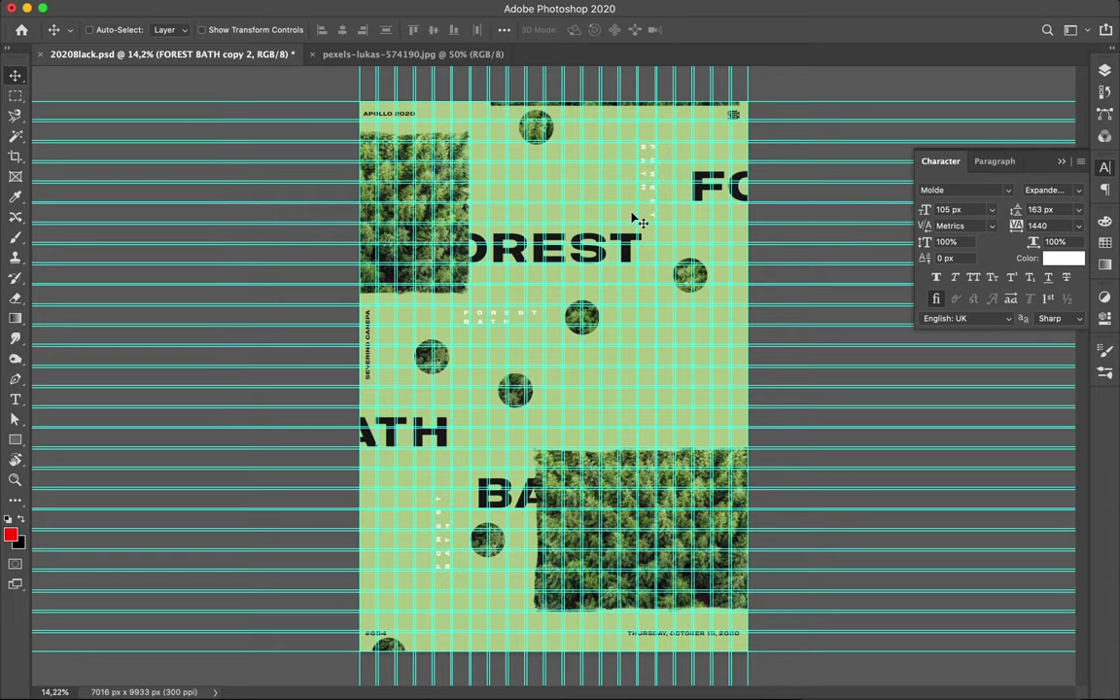
key(ctrl+semicolon)
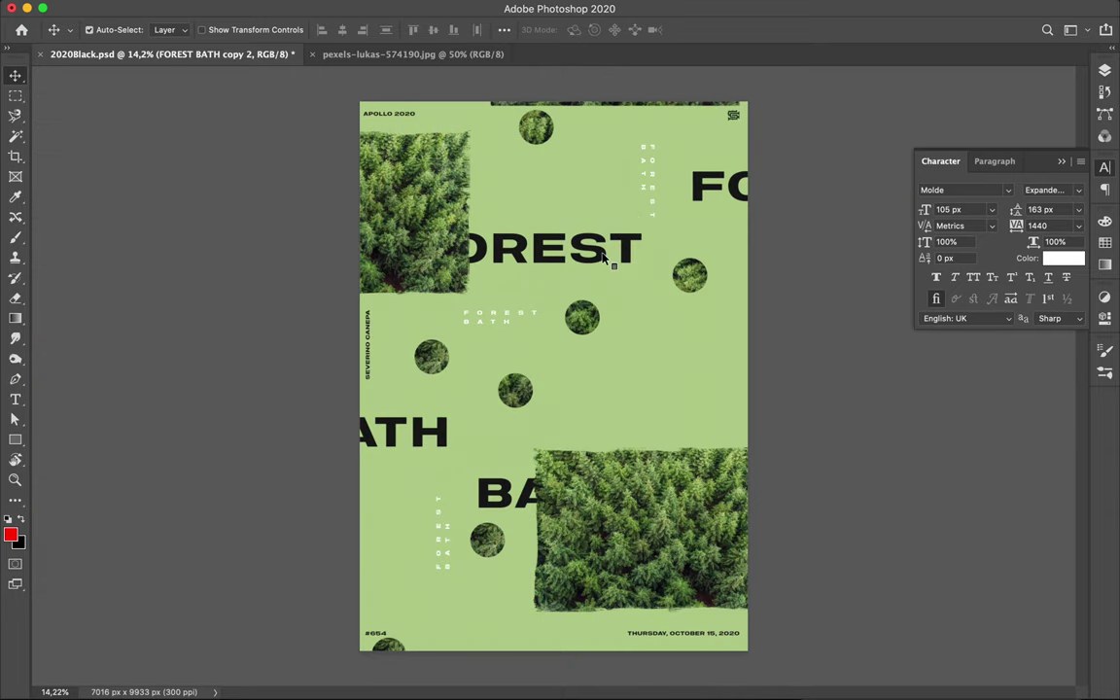
key(F7)
Save, show the guides, and draw a thin white bar along the left edge.
click(978, 605)
key(ctrl+s)
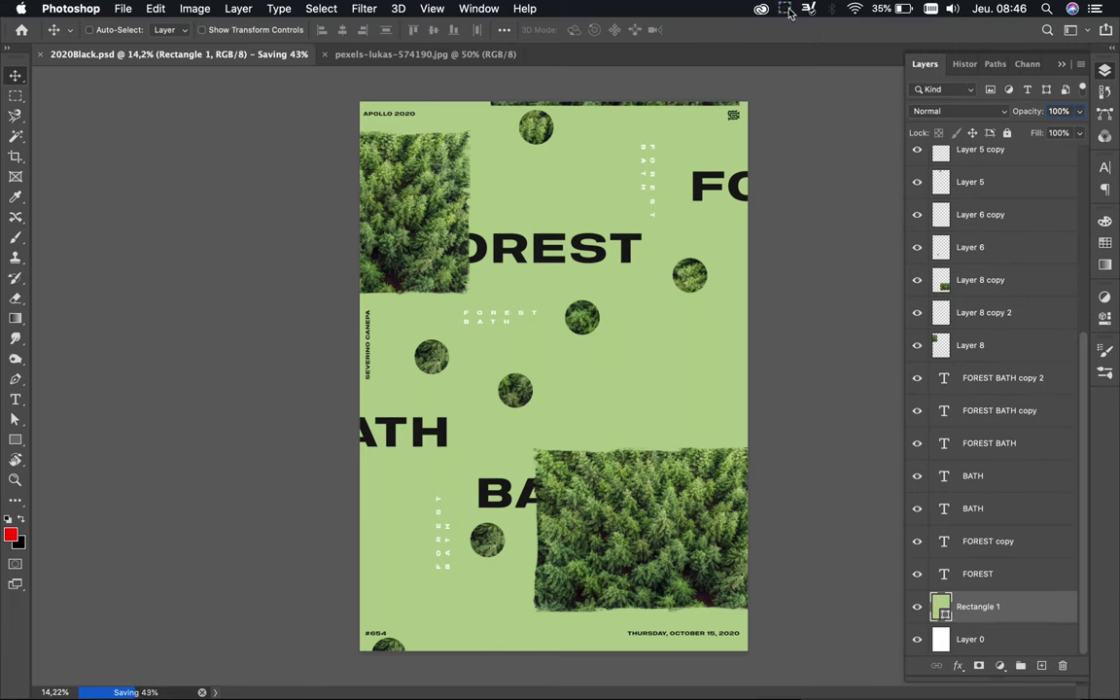
key(ctrl+semicolon)
key(u)
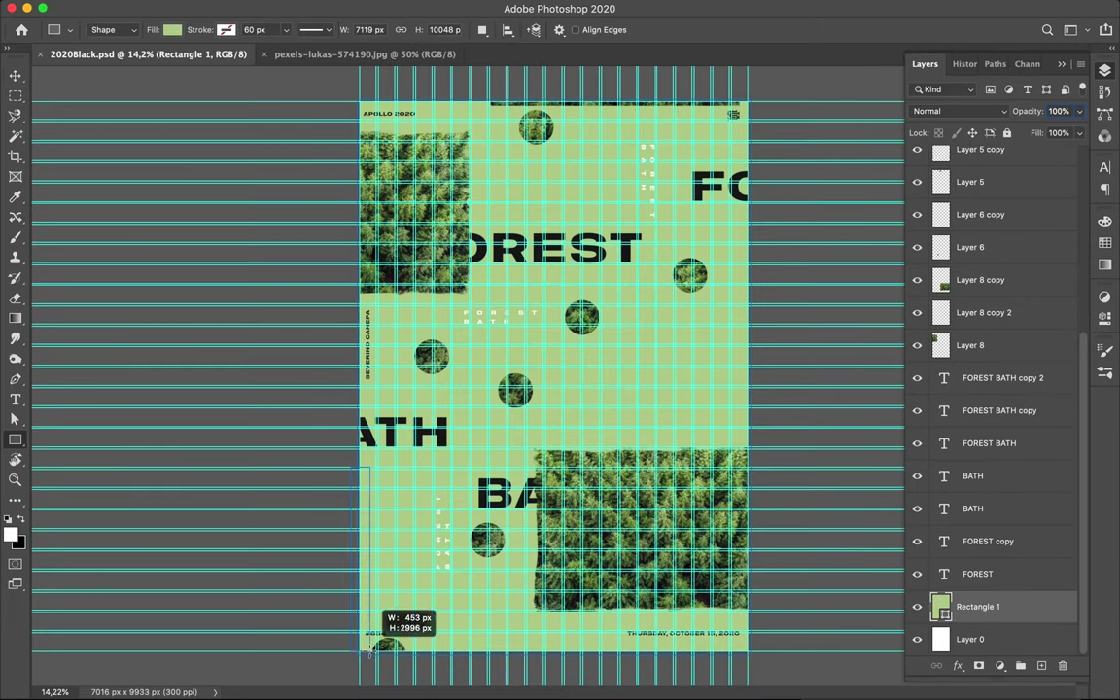
drag(375, 468, 350, 664)
click(172, 30)
click(86, 113)
Draw a thin white bar flush to the right edge and duplicate FOREST higher up.
drag(739, 94, 753, 467)
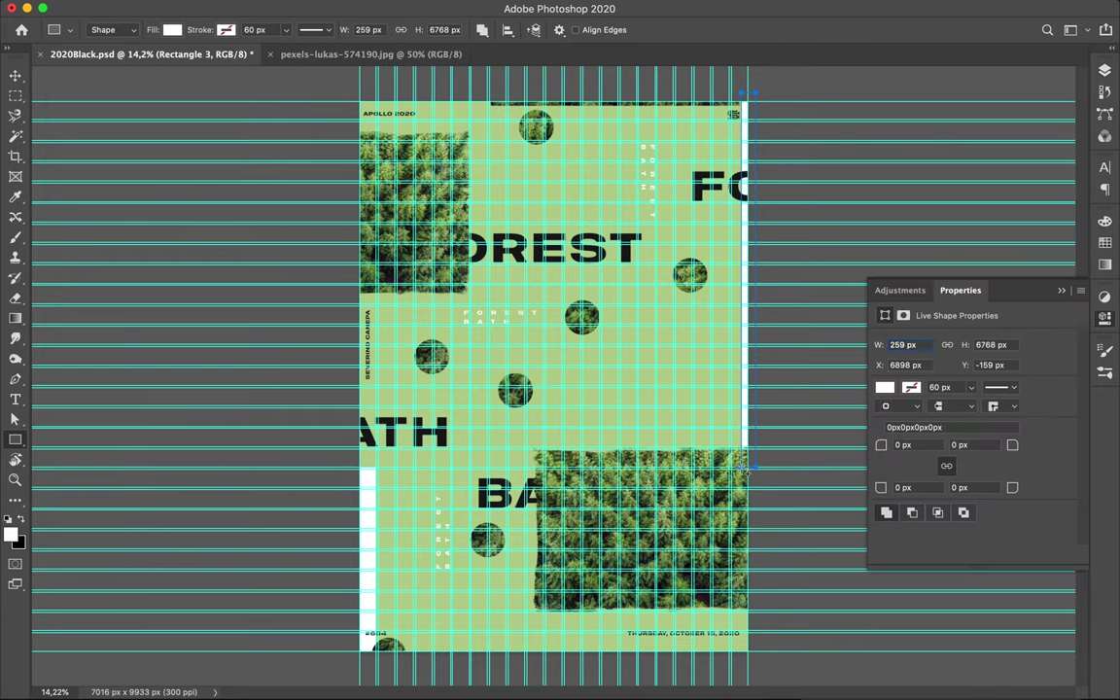
key(v)
drag(749, 416, 754, 415)
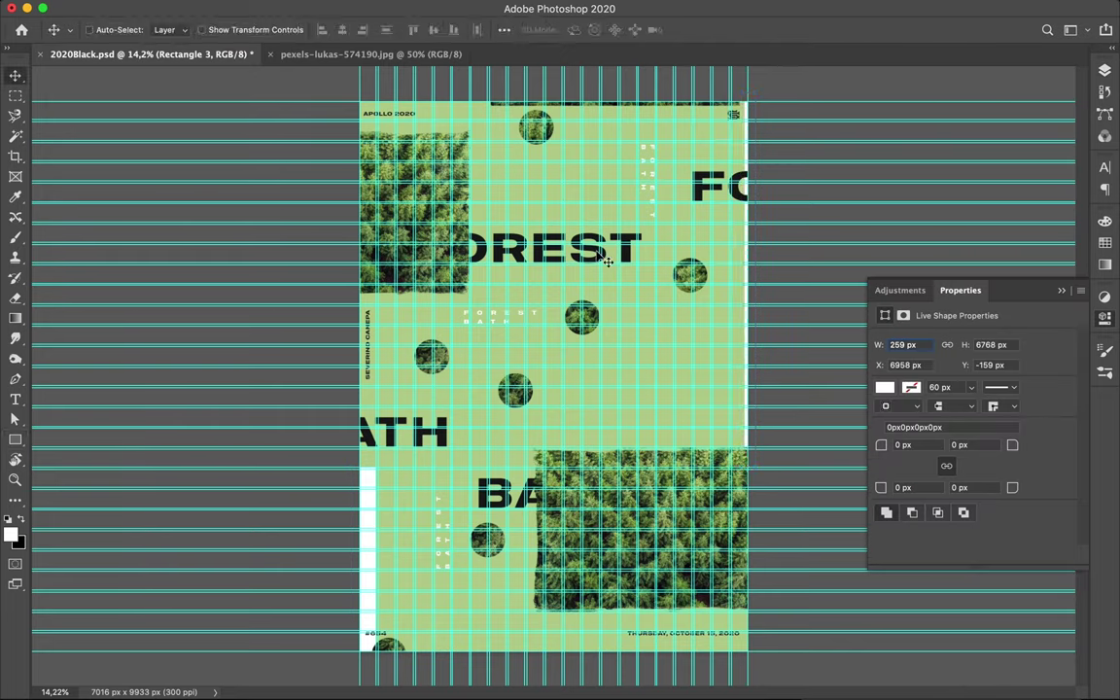
drag(603, 257, 603, 190)
key(F7)
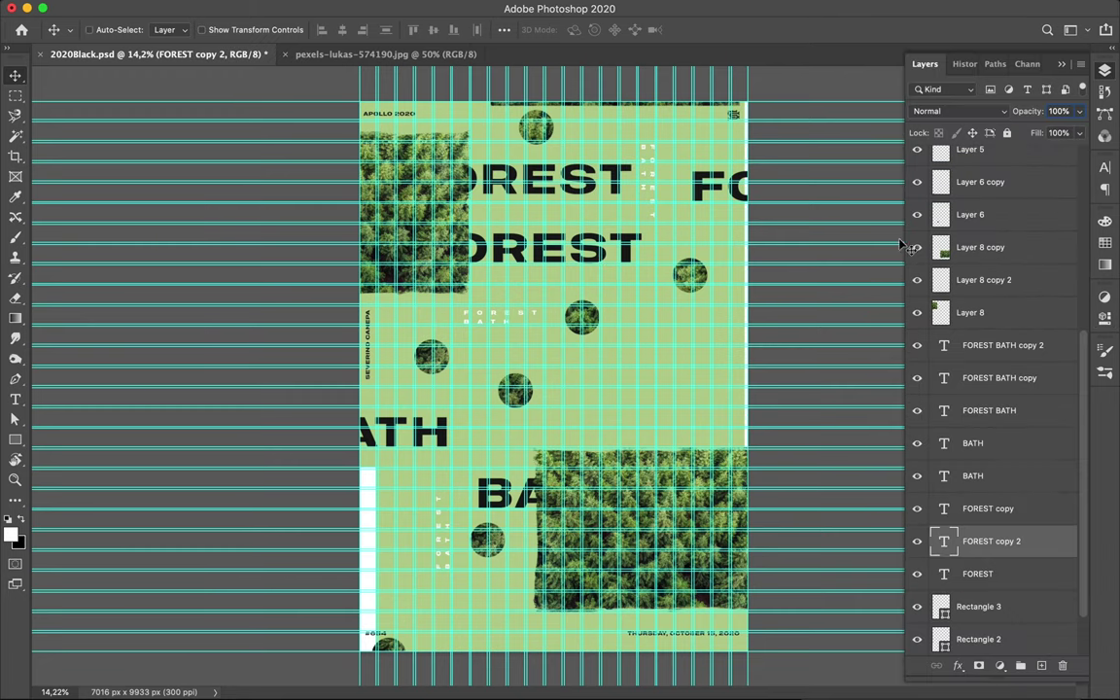
Change the copied FOREST text to BR, move it top left and spread its letters wide.
key(ctrl+semicolon)
key(F7)
double_click(442, 167)
text(BR)
key(ctrl+Return)
key(ctrl+semicolon)
drag(437, 180, 428, 170)
click(1105, 167)
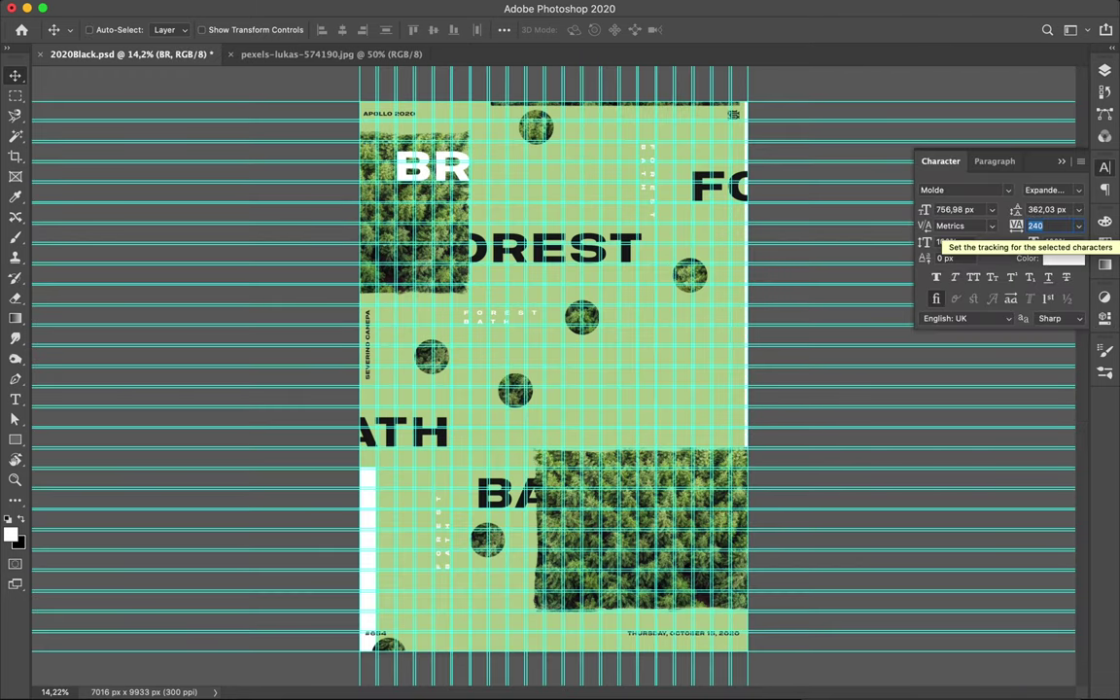
drag(1016, 226, 1060, 225)
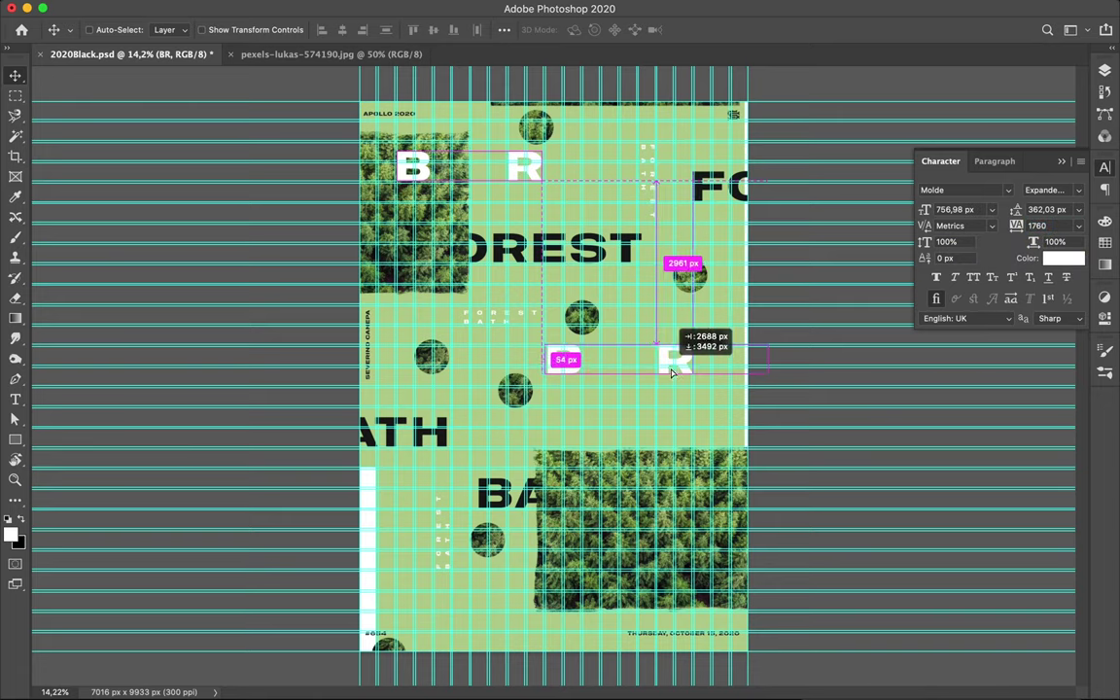
Duplicate BR mid-poster, retype it as EA and set its tracking to 400.
drag(526, 176, 676, 378)
double_click(641, 370)
text(A)
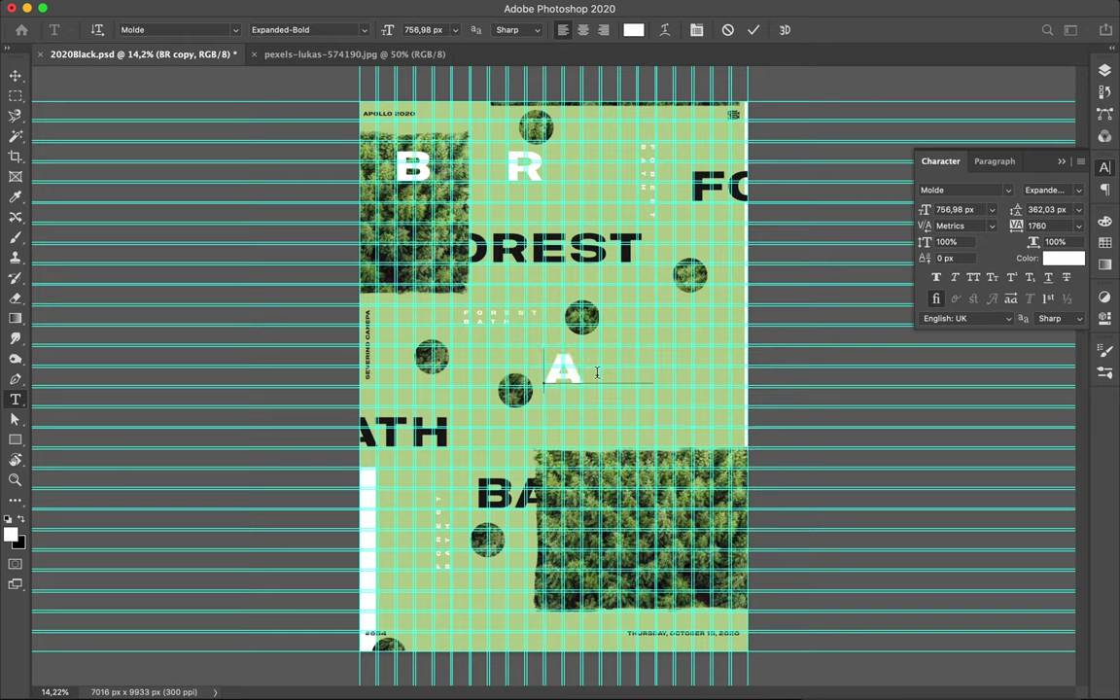
key(ctrl+z)
double_click(581, 372)
text(EA)
key(ctrl+Return)
key(v)
double_click(1036, 225)
text(400)
key(Return)
Duplicate EA near the bottom, retype it as TH with 400 tracking, and nudge it up.
drag(634, 382, 548, 623)
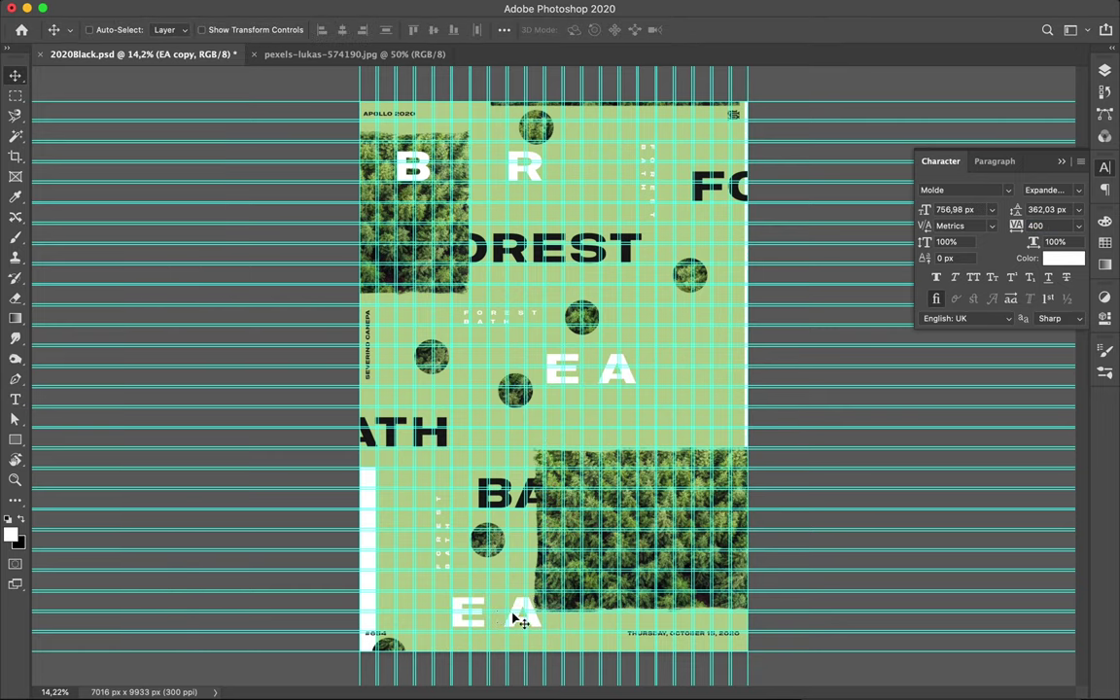
double_click(499, 616)
text(TH)
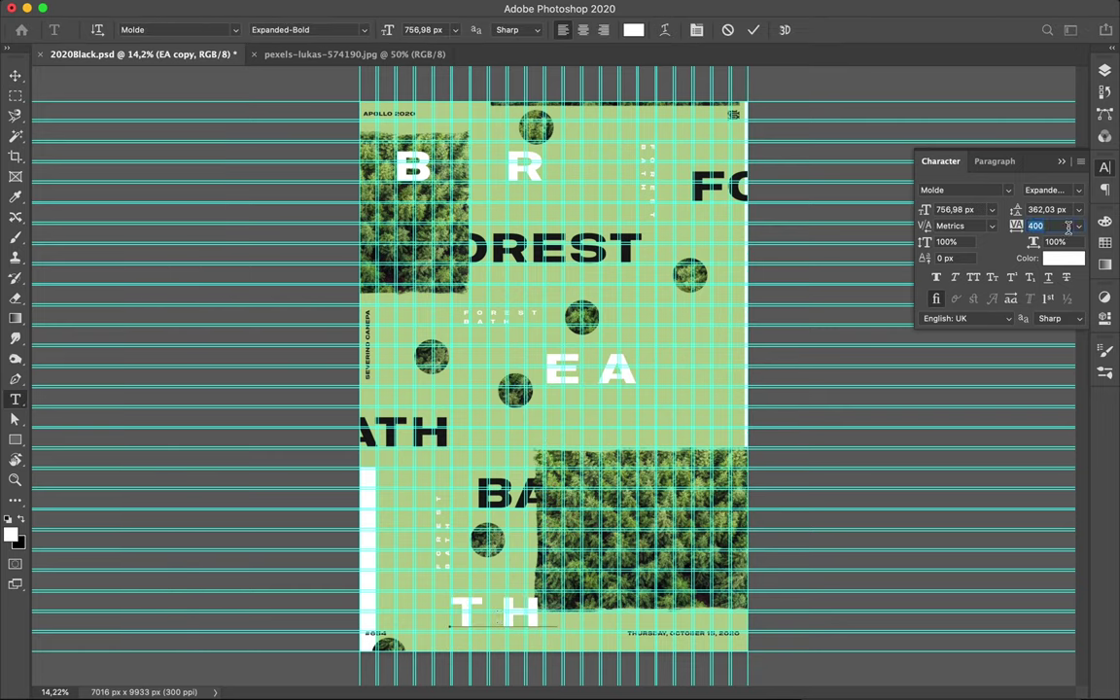
text(2400)
key(ctrl+Return)
text(2000)
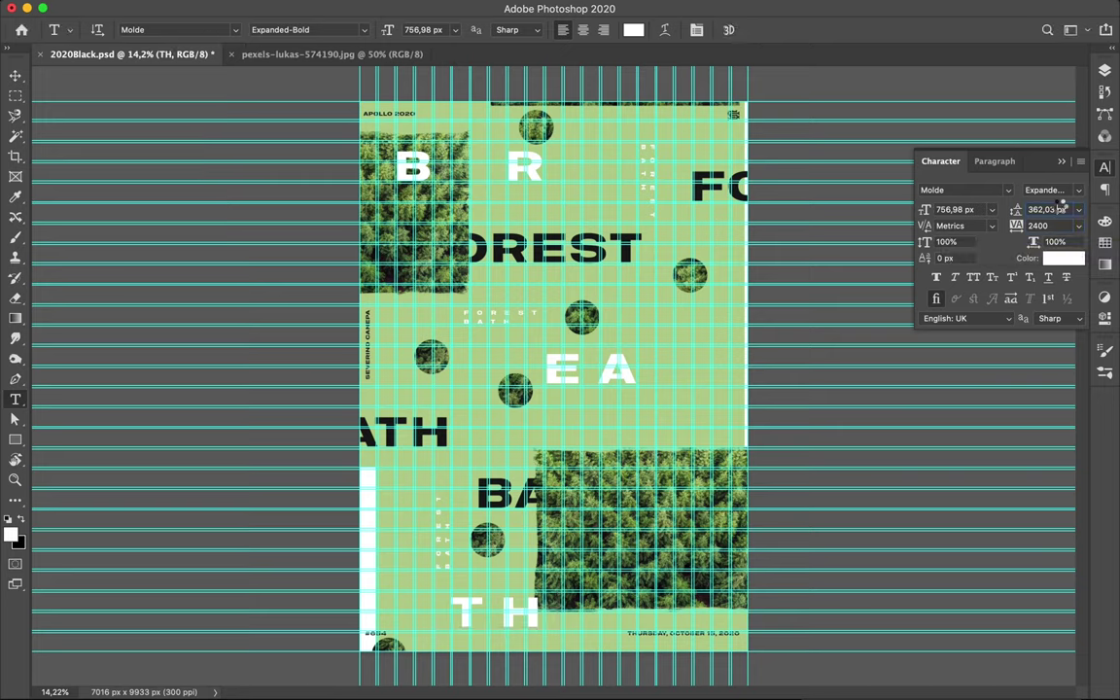
key(Tab)
click(1039, 225)
text(400)
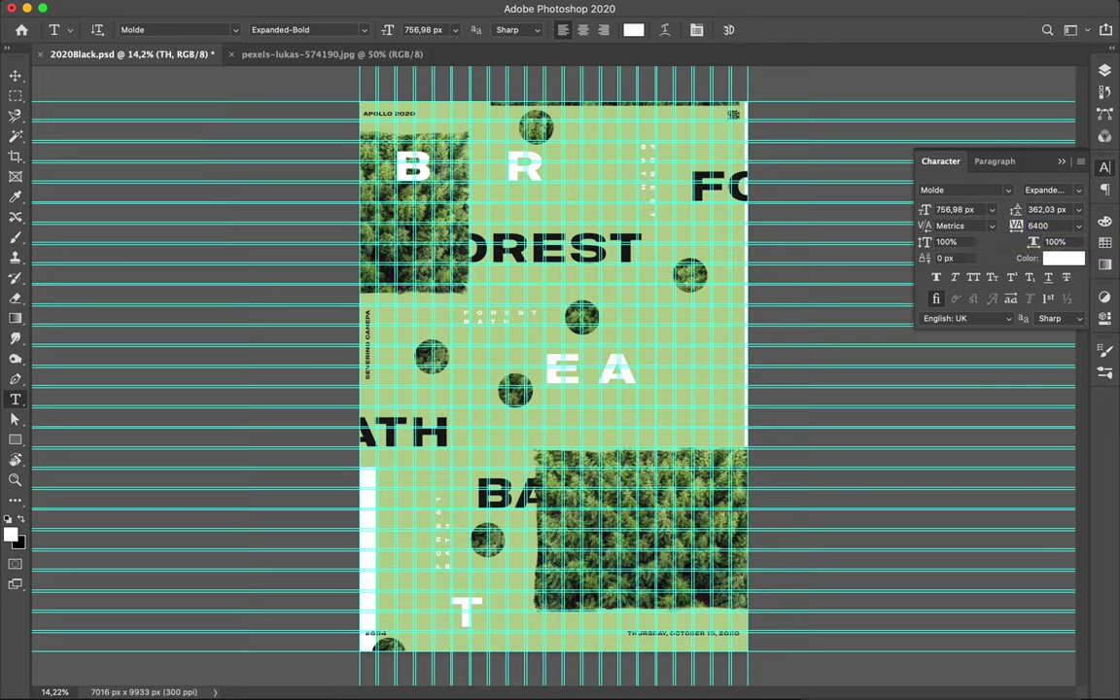
key(Return)
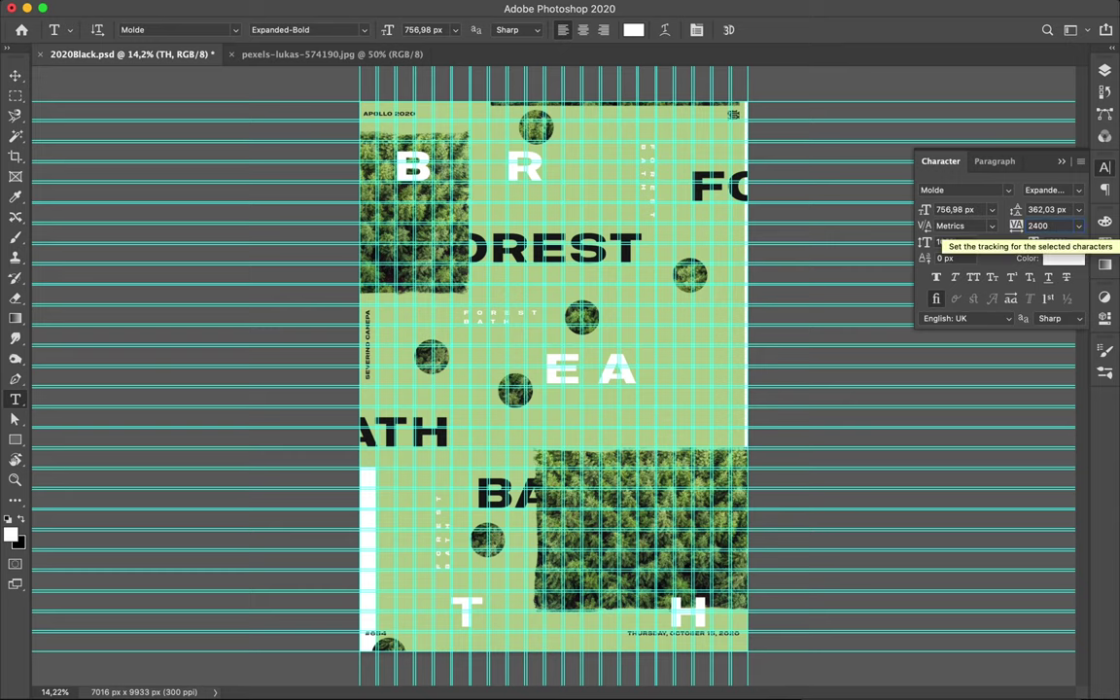
key(v)
drag(488, 620, 500, 605)
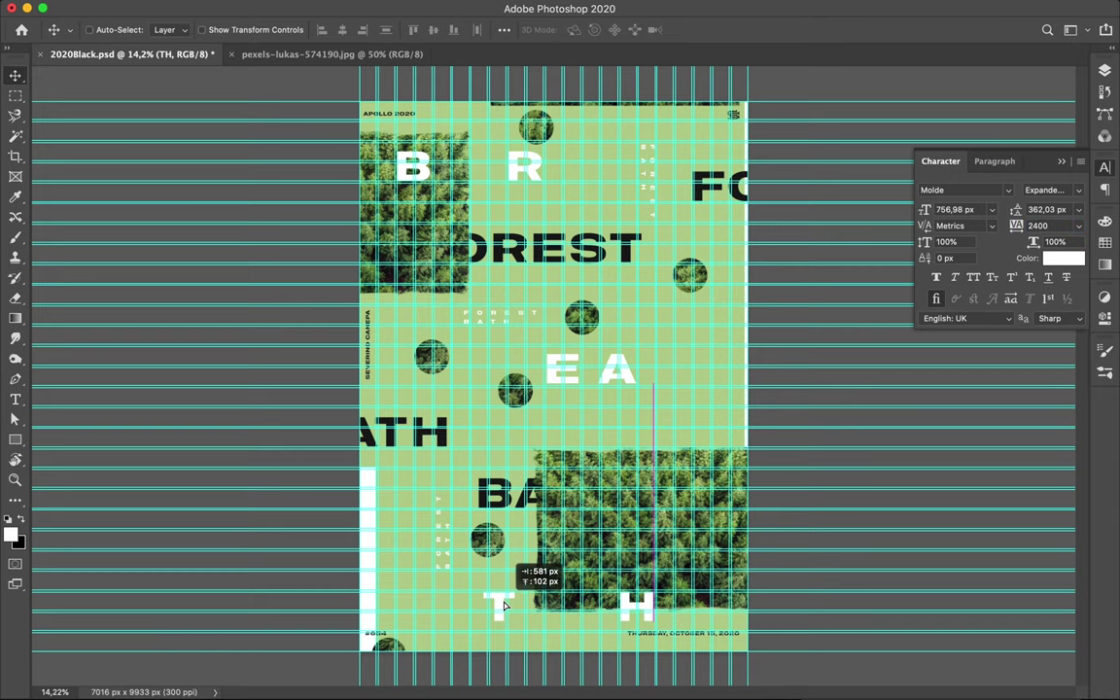
Draw a narrow white bar on the right edge, a square below EA and a block beside FOREST BATH.
scroll(600, 395, up, 3)
key(m)
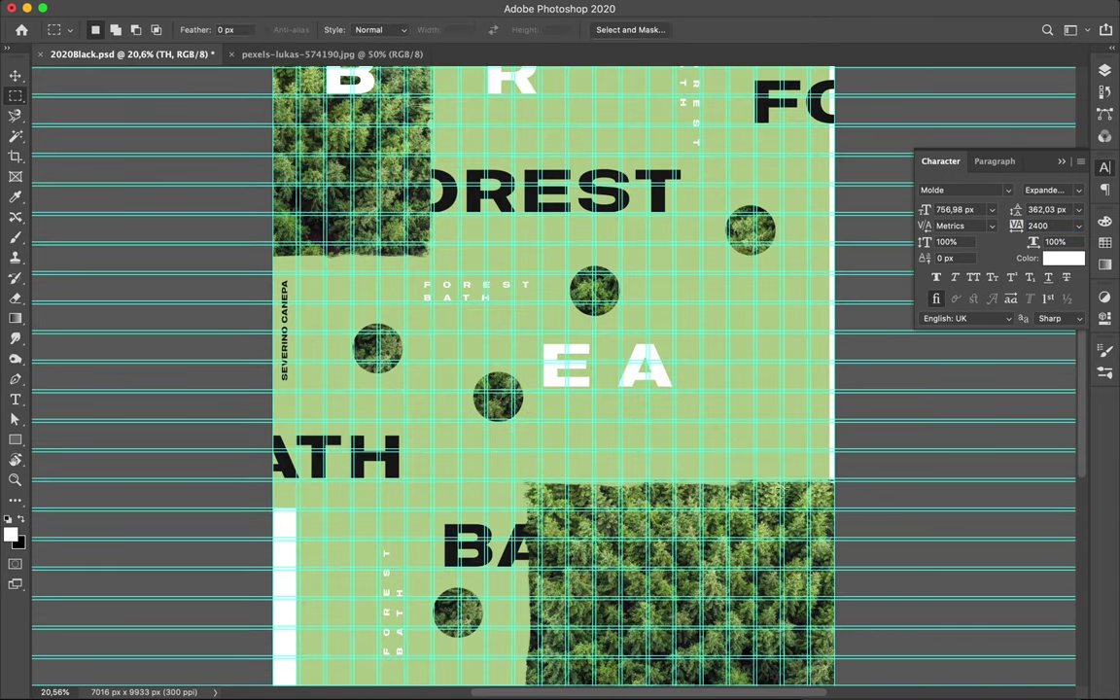
key(u)
drag(825, 421, 833, 480)
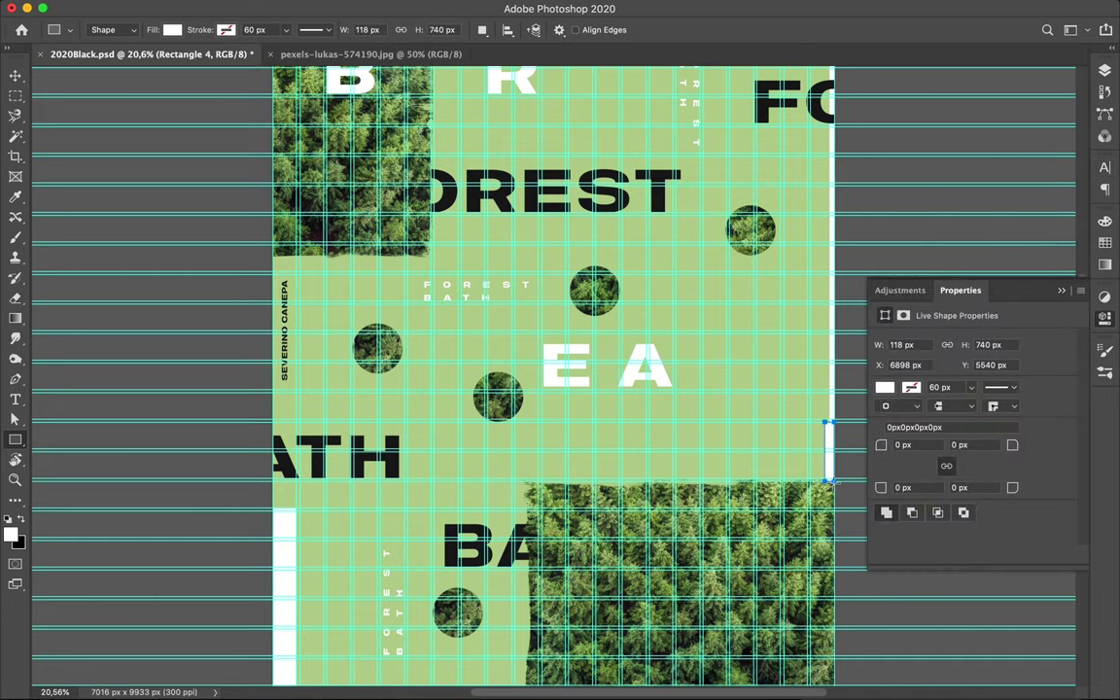
drag(622, 423, 645, 450)
drag(299, 275, 379, 300)
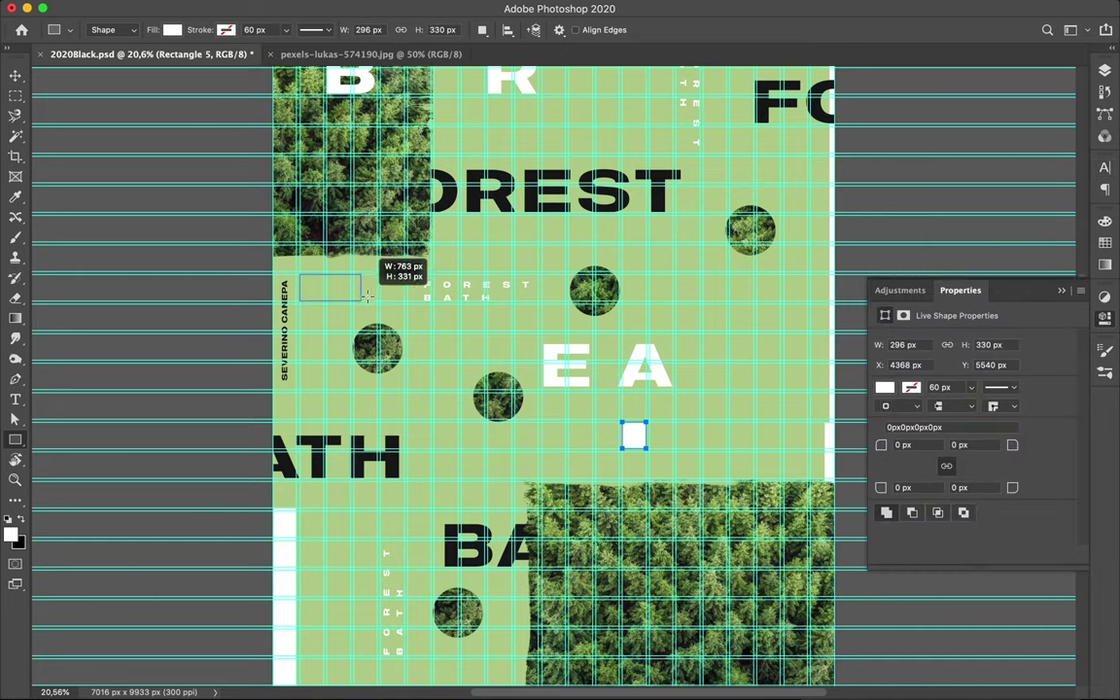
Add more white bars, a small white square beside the R, and two bars at the bottom left.
drag(433, 334, 458, 477)
scroll(447, 292, up, 3)
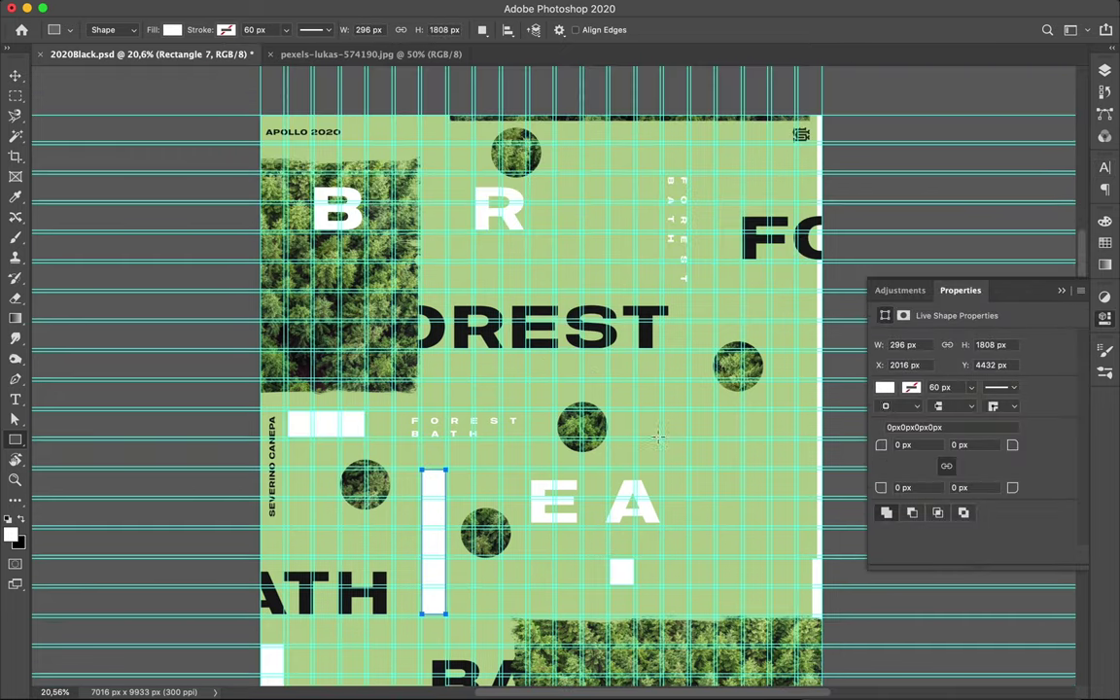
drag(449, 234, 553, 260)
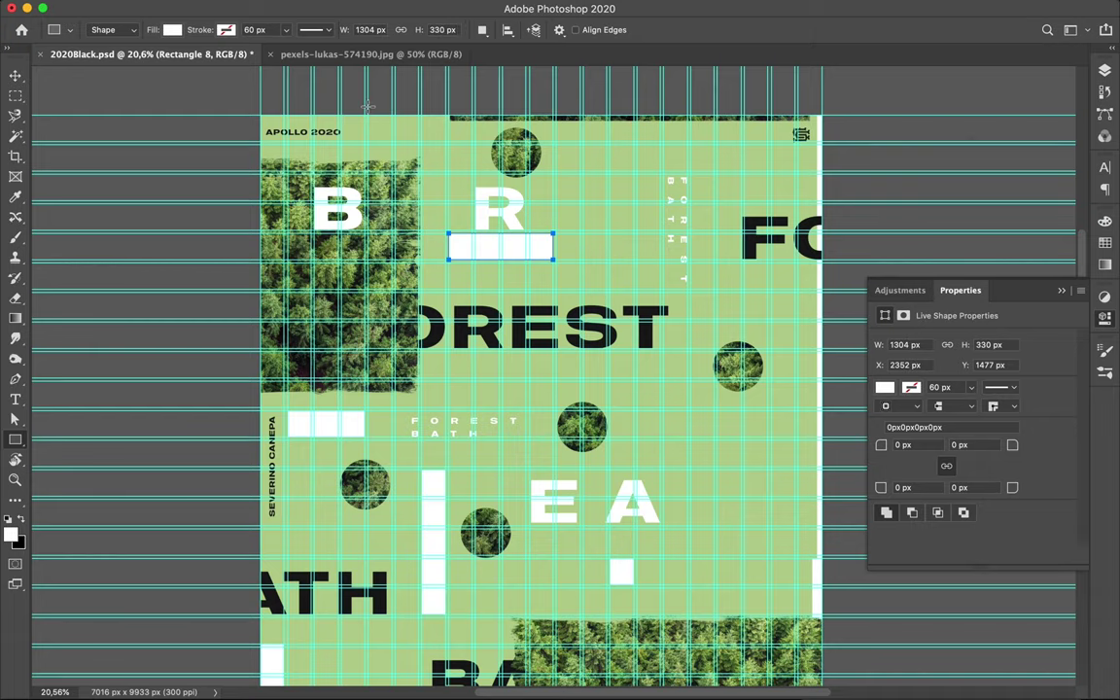
drag(581, 149, 557, 172)
scroll(726, 361, down, 10)
drag(395, 234, 418, 317)
drag(288, 202, 311, 264)
key(v)
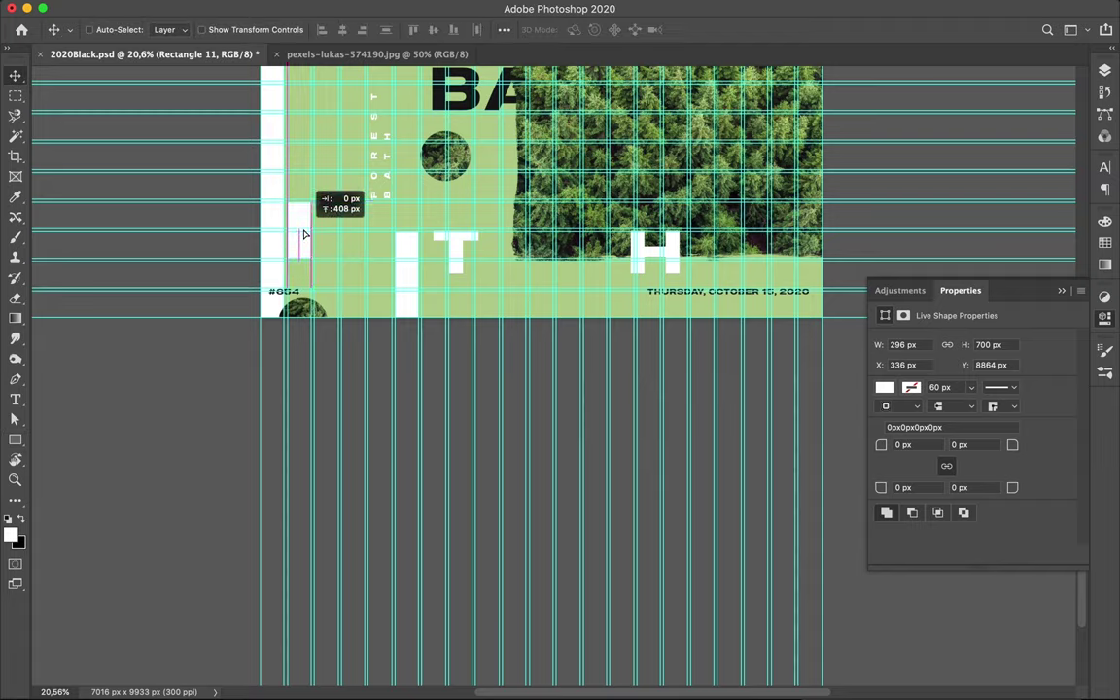
Draw another wide white block higher up on the poster.
scroll(583, 242, up, 5)
scroll(630, 242, up, 5)
key(m)
key(u)
drag(611, 229, 689, 257)
scroll(583, 292, down, 3)
scroll(535, 302, down, 1)
scroll(491, 307, down, 2)
Preview the layout with guides hidden, then draw a thin white vertical bar at the top.
key(ctrl+semicolon)
scroll(489, 307, down, 2)
key(v)
scroll(520, 207, up, 2)
scroll(520, 207, up, 3)
key(ctrl+semicolon)
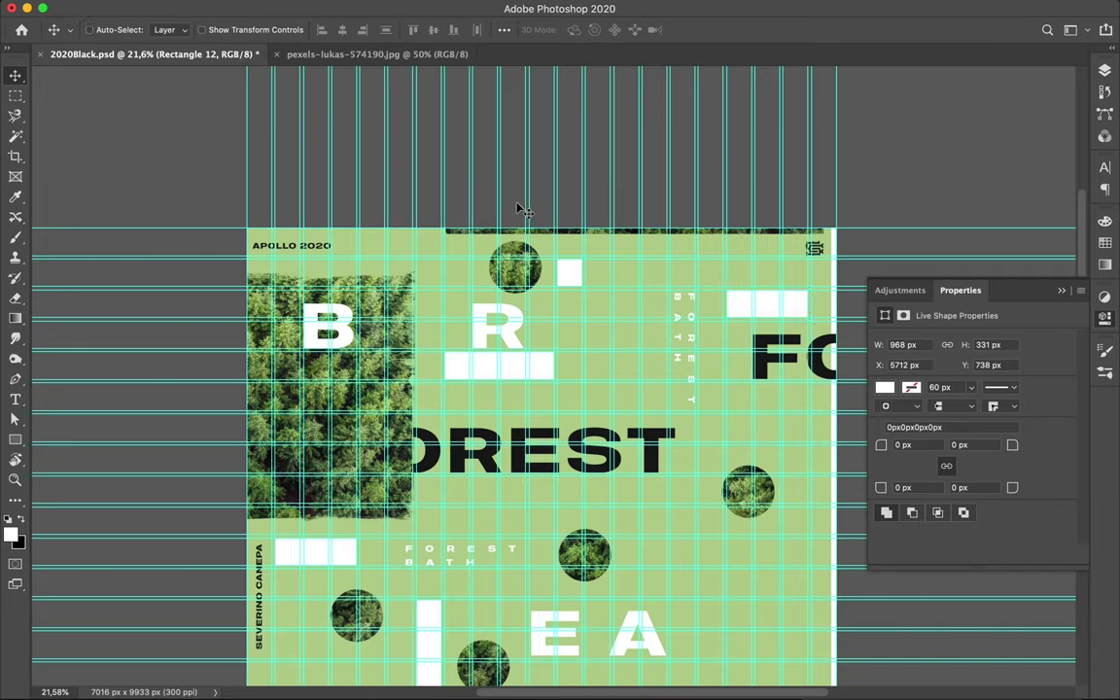
key(u)
key(v)
key(m)
key(u)
drag(353, 223, 362, 259)
Set the rectangle fill colour to dark green in the Color Picker.
key(a)
click(231, 29)
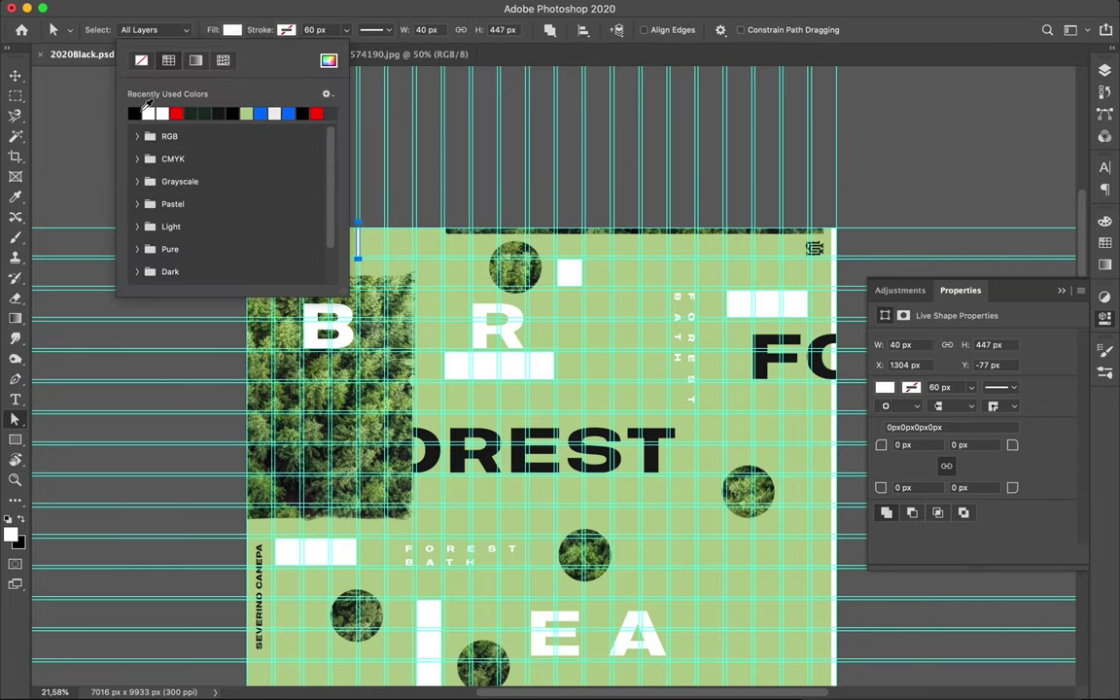
click(329, 61)
click(192, 114)
key(Return)
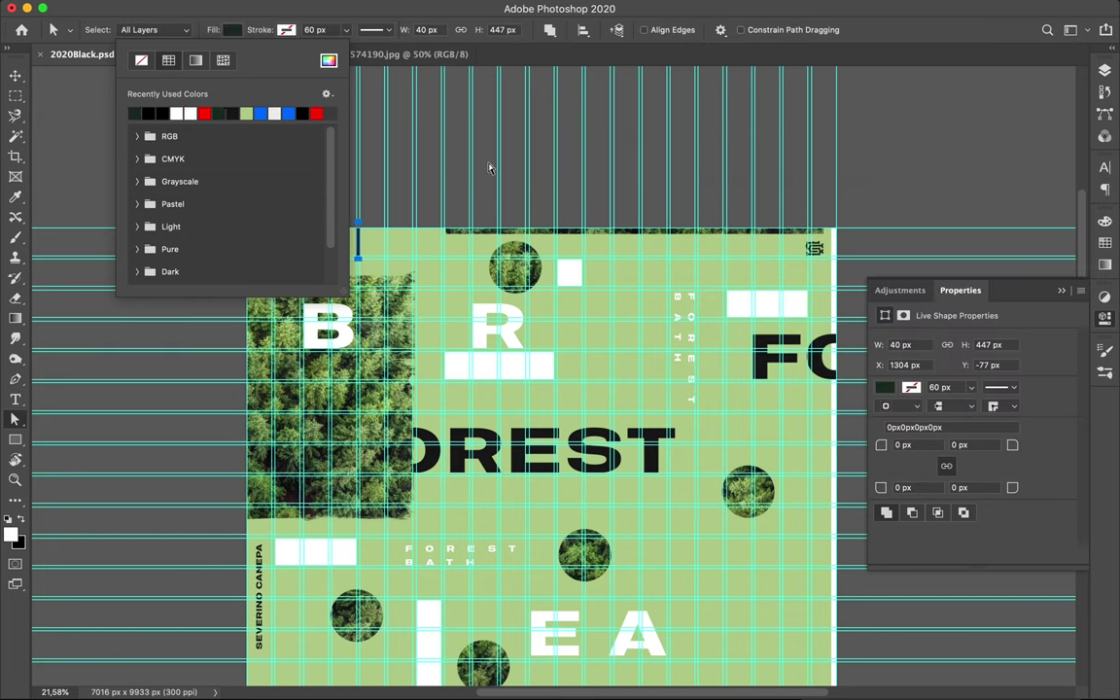
key(Escape)
key(v)
key(u)
Draw thin dark lines and a tiny dark square, including a line near the right edge.
scroll(505, 220, up, 3)
drag(507, 221, 638, 220)
scroll(332, 150, down, 3)
scroll(340, 244, down, 3)
drag(339, 288, 261, 521)
key(v)
key(u)
drag(756, 333, 963, 337)
Move the new line's layer below Rectangle 3 in the Layers panel.
key(ctrl+minus)
click(1105, 70)
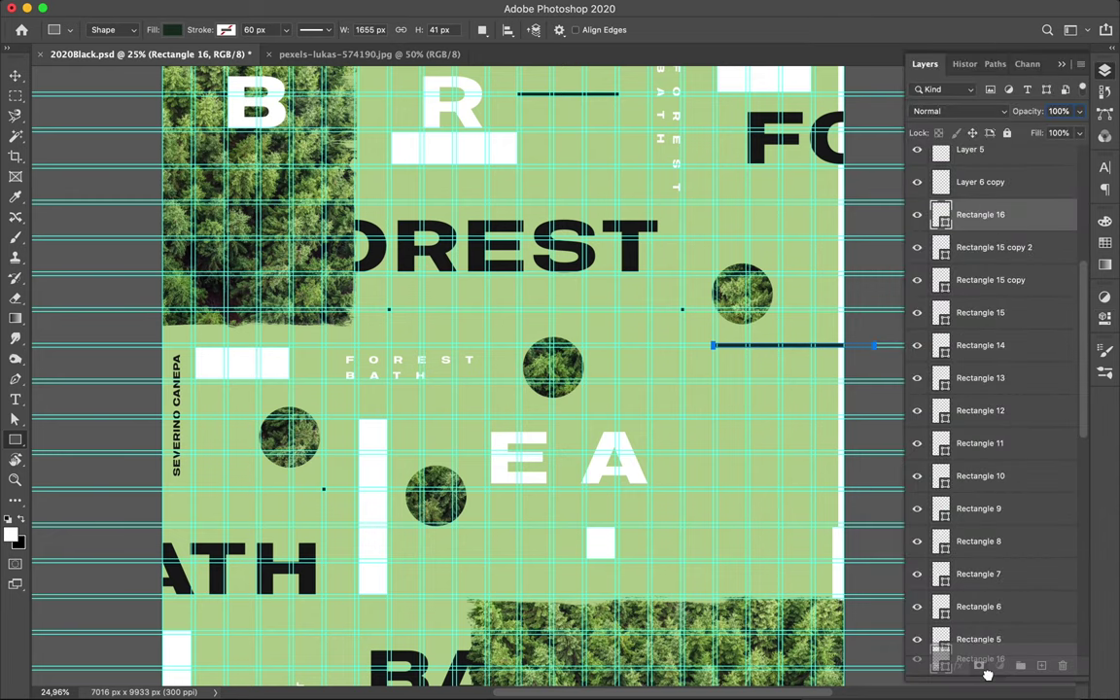
drag(986, 673, 988, 637)
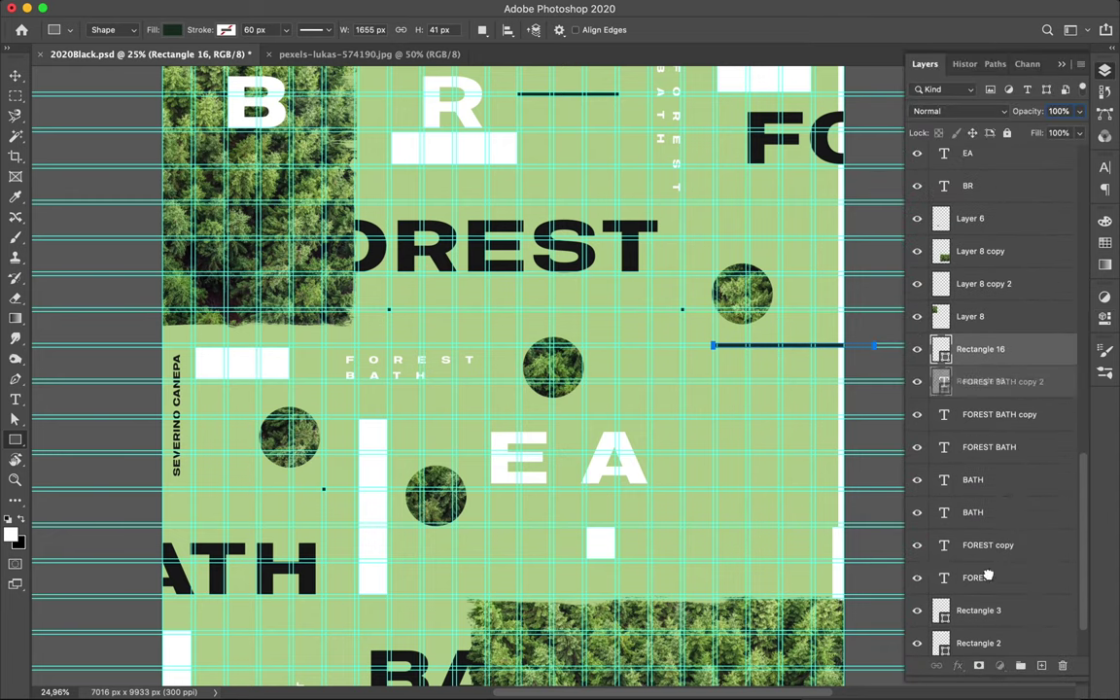
drag(999, 549, 992, 533)
Draw thin dark lines right of and above EA, and a short line left of BA.
scroll(559, 389, up, 3)
drag(603, 384, 607, 494)
drag(449, 385, 604, 387)
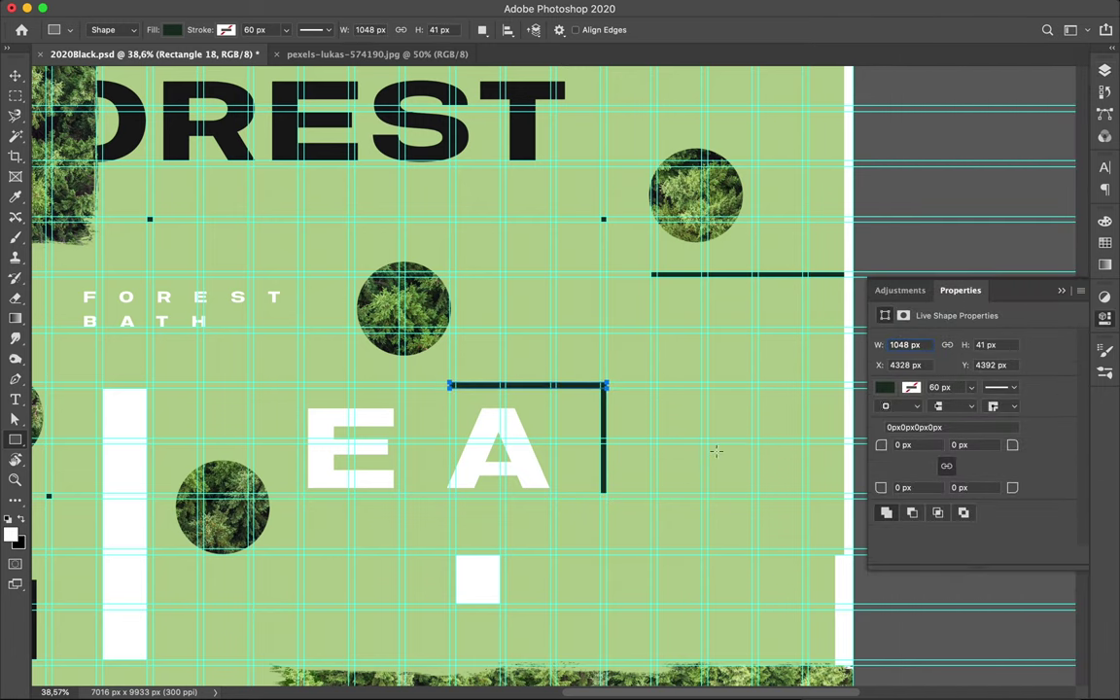
scroll(642, 408, down, 5)
drag(360, 361, 404, 352)
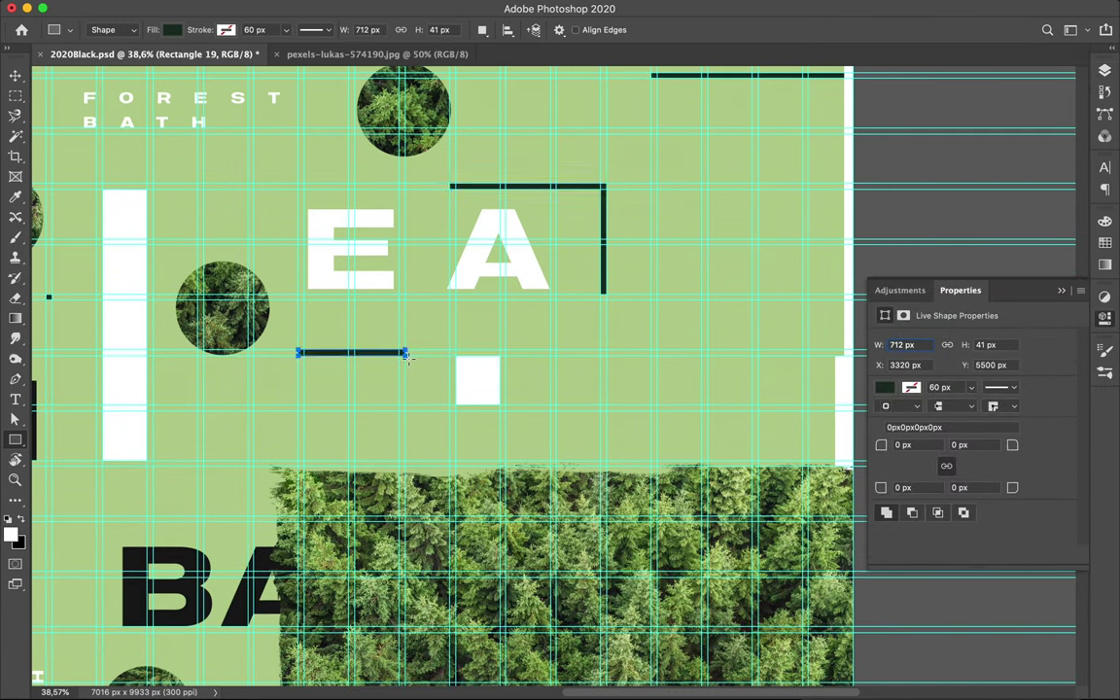
scroll(408, 359, down, 5)
scroll(408, 360, left, 8)
drag(290, 299, 299, 363)
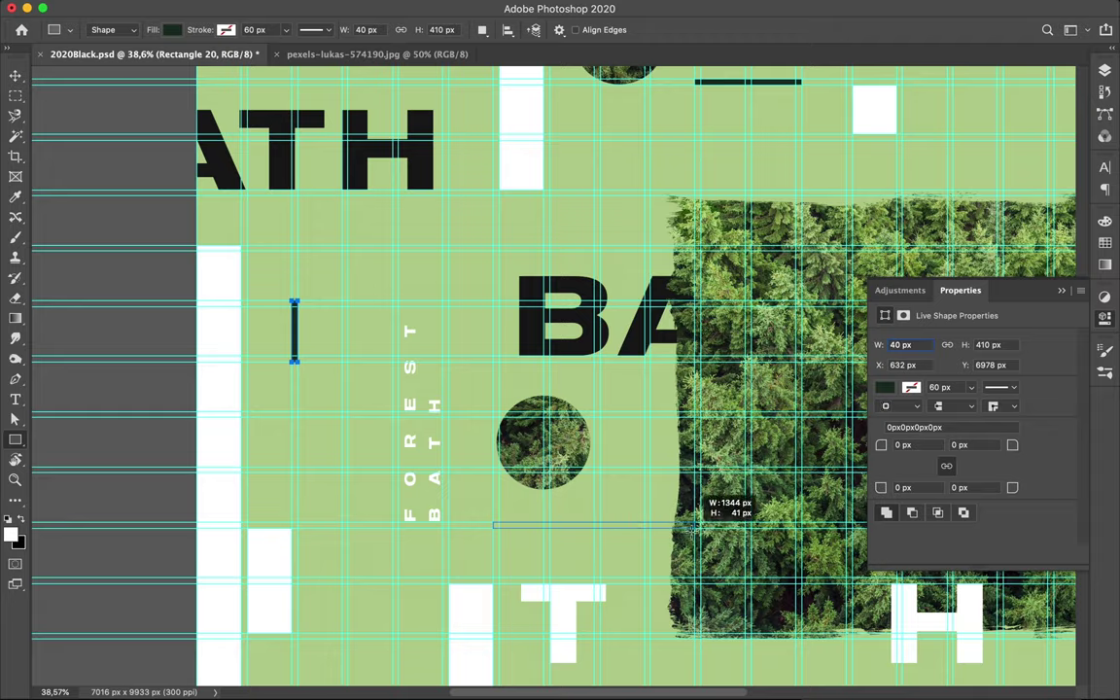
Add a long line beneath the lower circle and a short line beside the date, then view the whole poster.
drag(492, 520, 991, 521)
scroll(681, 438, down, 5)
scroll(681, 437, right, 5)
drag(593, 474, 595, 530)
scroll(596, 530, down, 10)
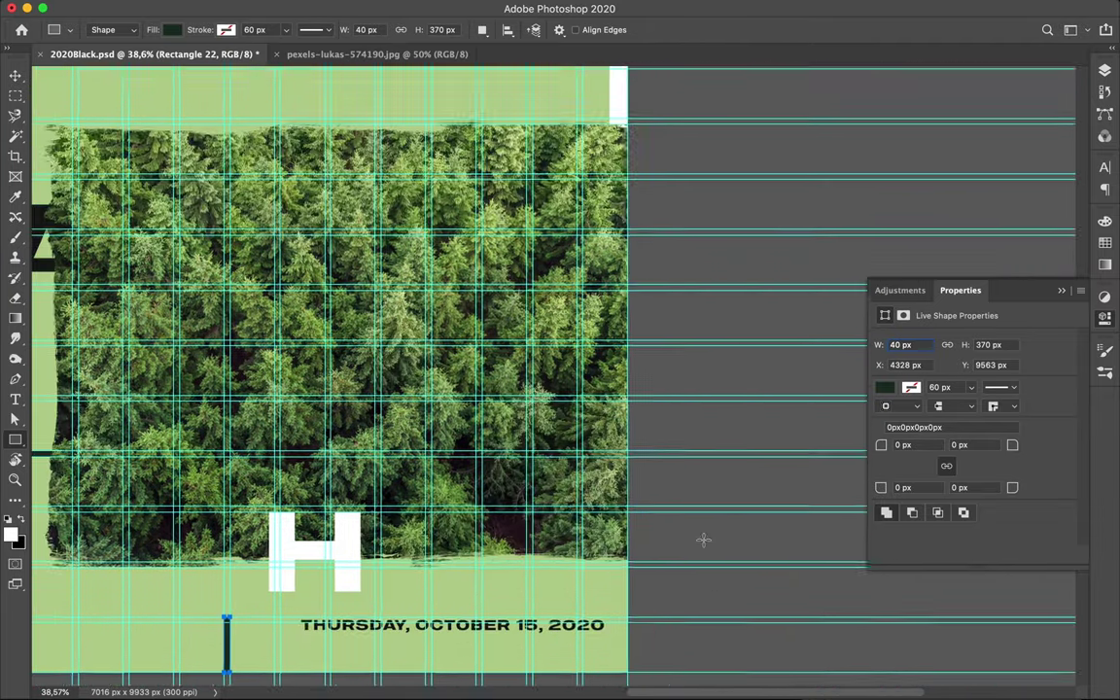
key(super+semicolon)
key(v)
click(784, 10)
click(827, 40)
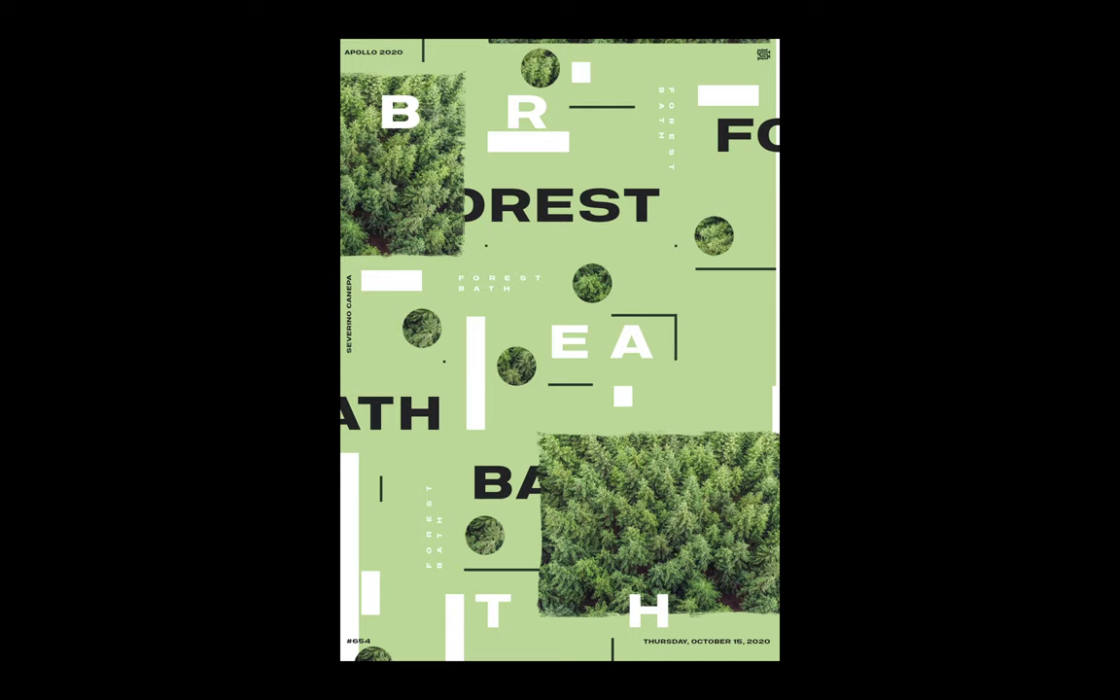